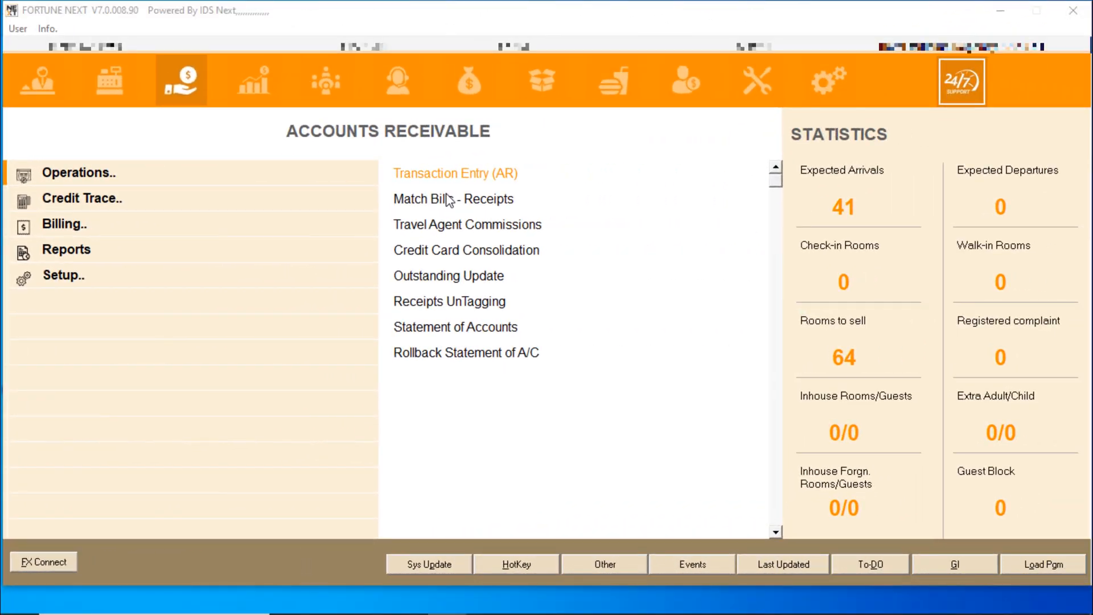
Open Debtors Follow-Up from Credit Trace, dismissing the test mode notice
left_click(455, 182)
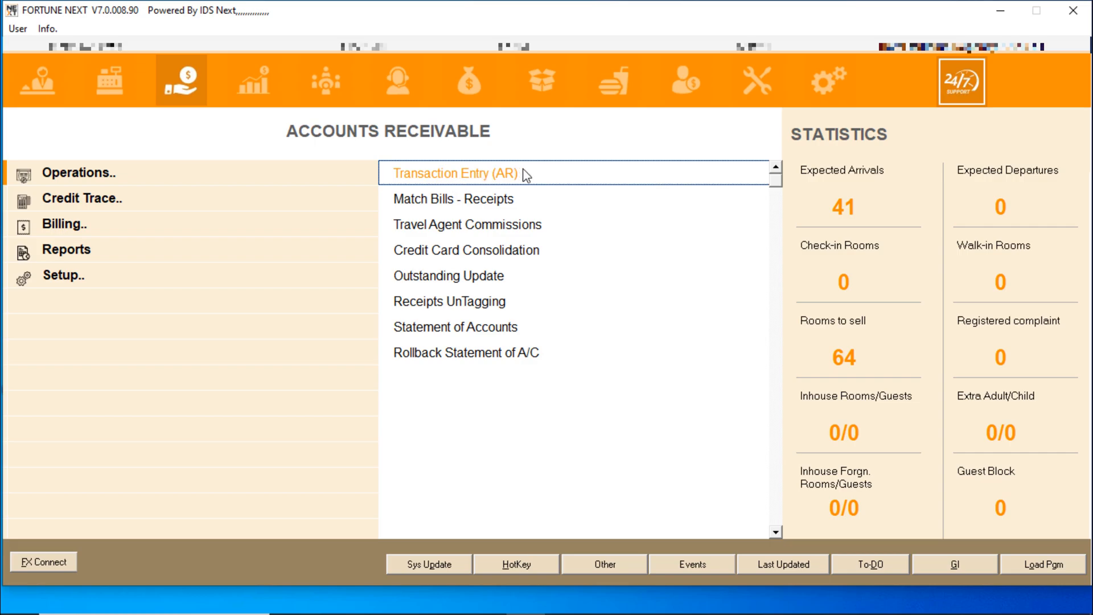
left_click(104, 207)
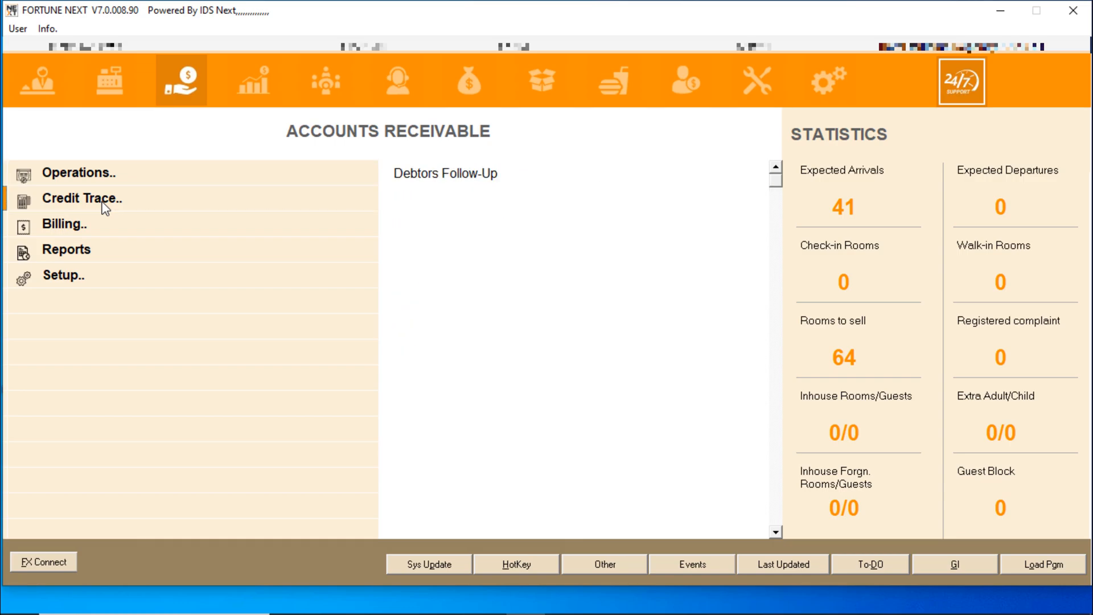
left_click(446, 176)
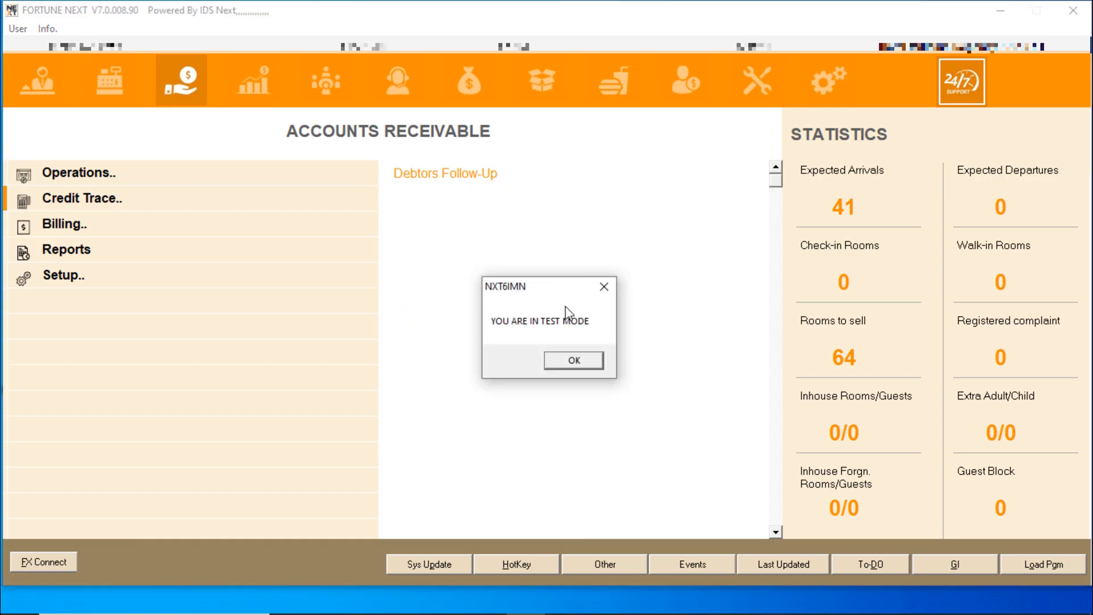
left_click(569, 365)
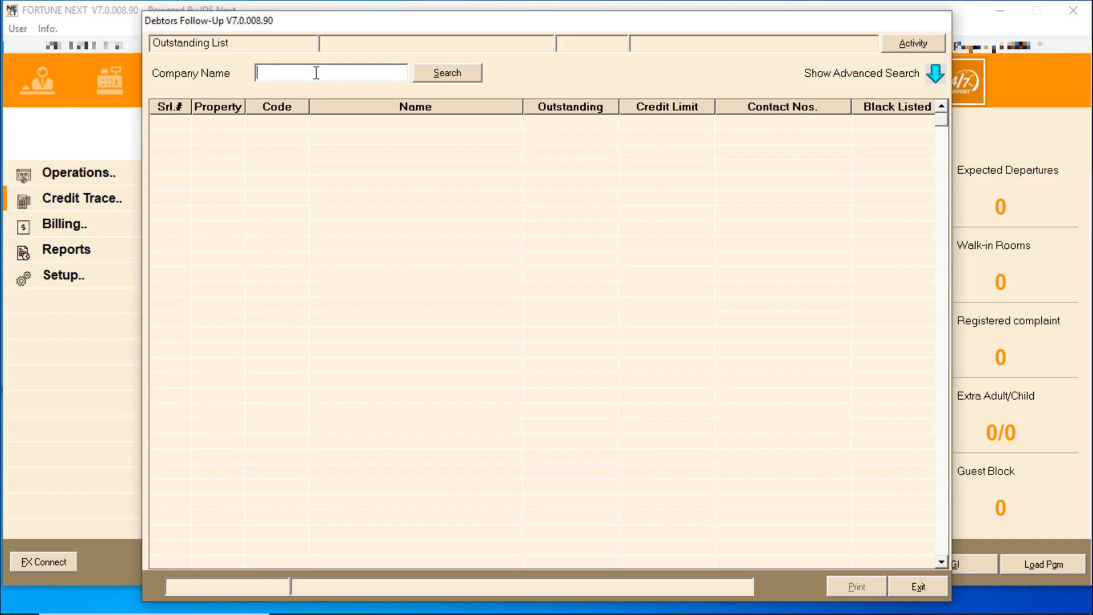
Search the outstanding list for company name 'it tech'
type("it tech")
key("Return")
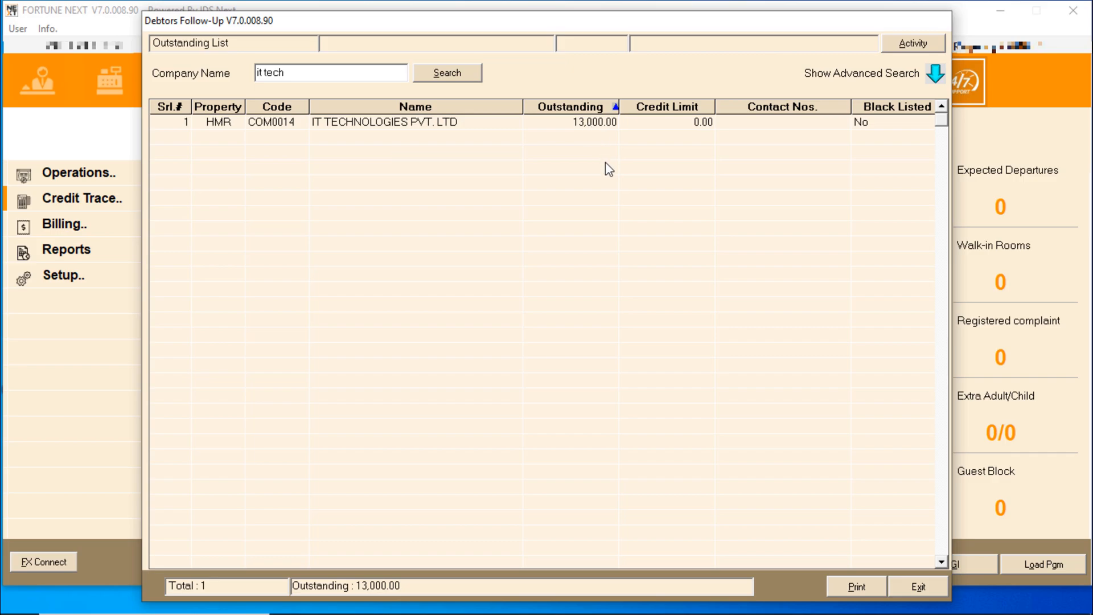
Review IT TECHNOLOGIES PVT. LTD's follow-up details, then reopen Debtors Follow-Up
double_click(592, 127)
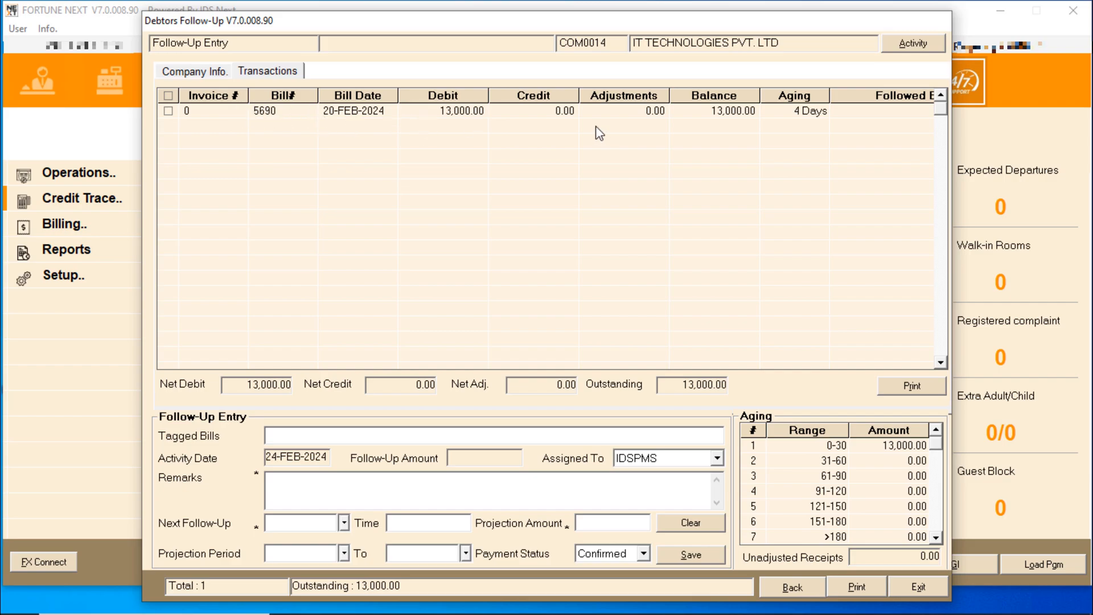
left_click(915, 585)
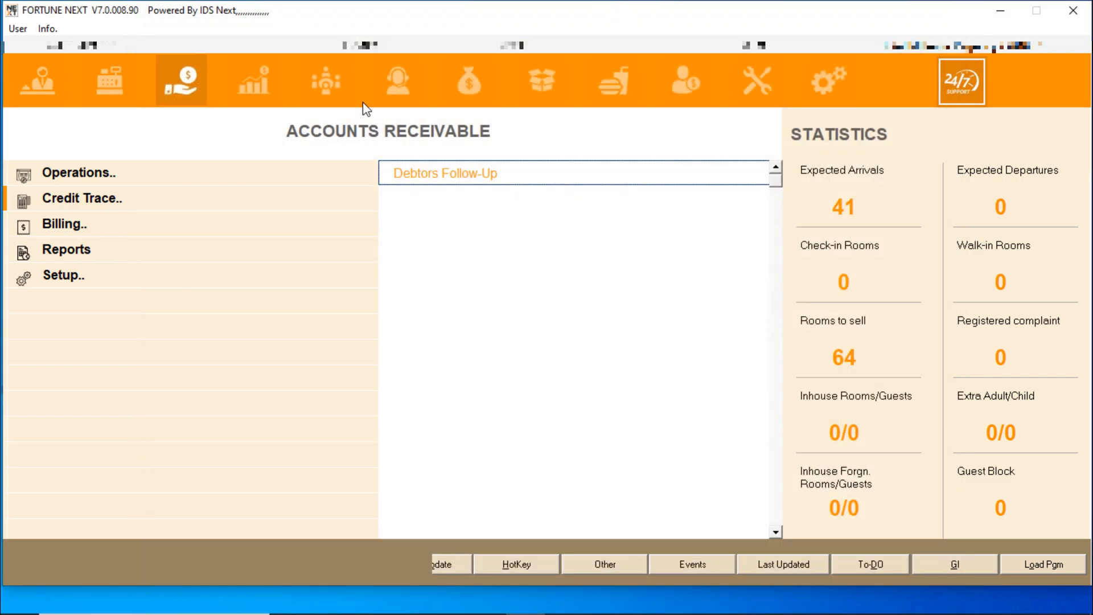
left_click(433, 181)
left_click(579, 358)
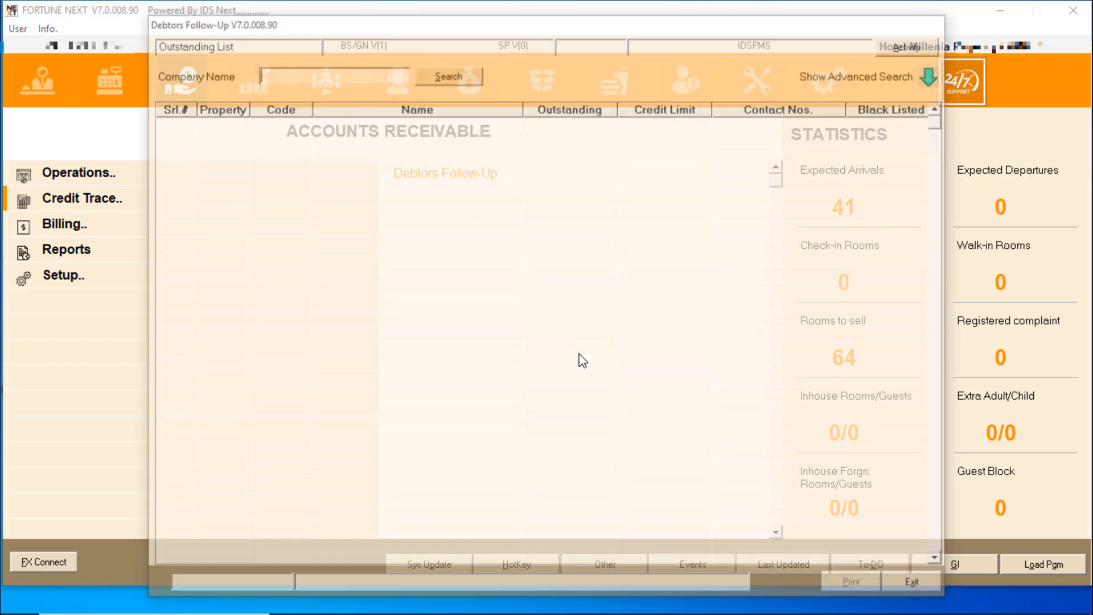
Search 'imtech' and review IMTECH's three 12,000.00 bills totalling 36,000.00
type("imtech")
key("Return")
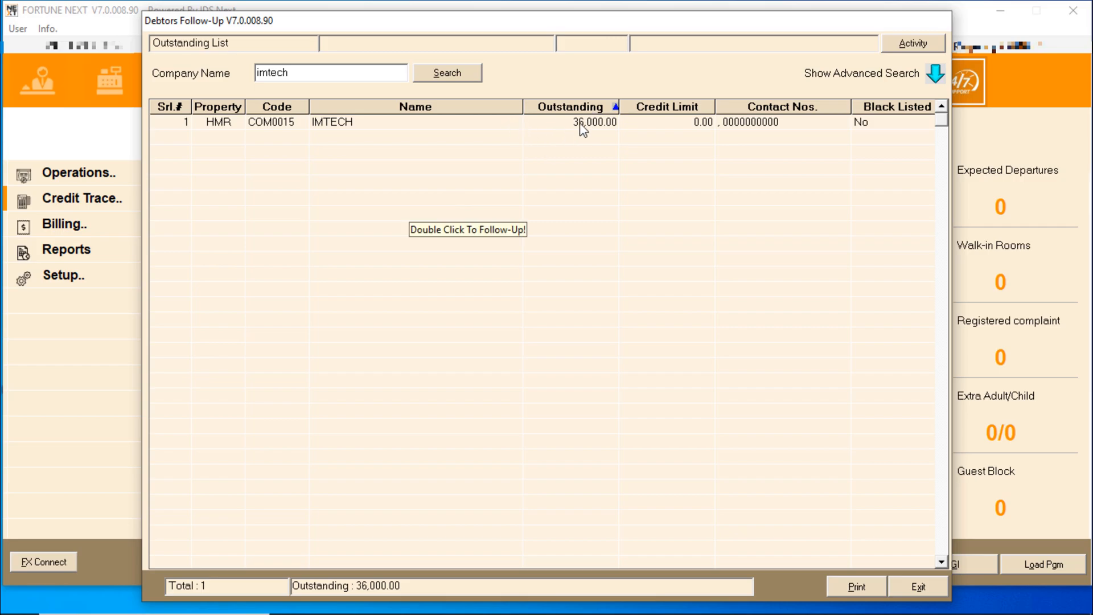
double_click(583, 127)
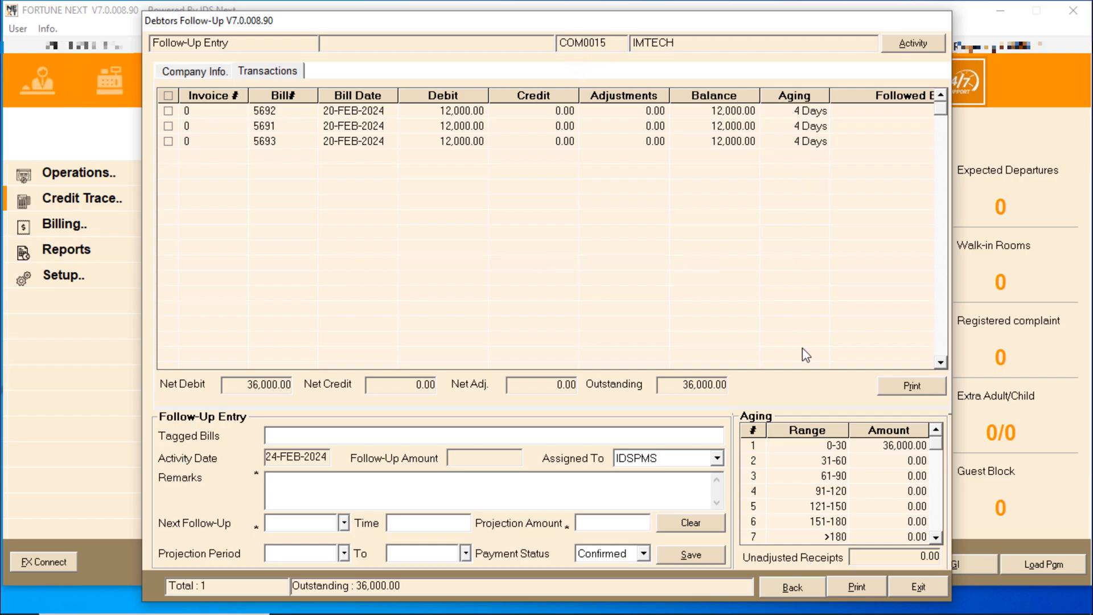
left_click(910, 586)
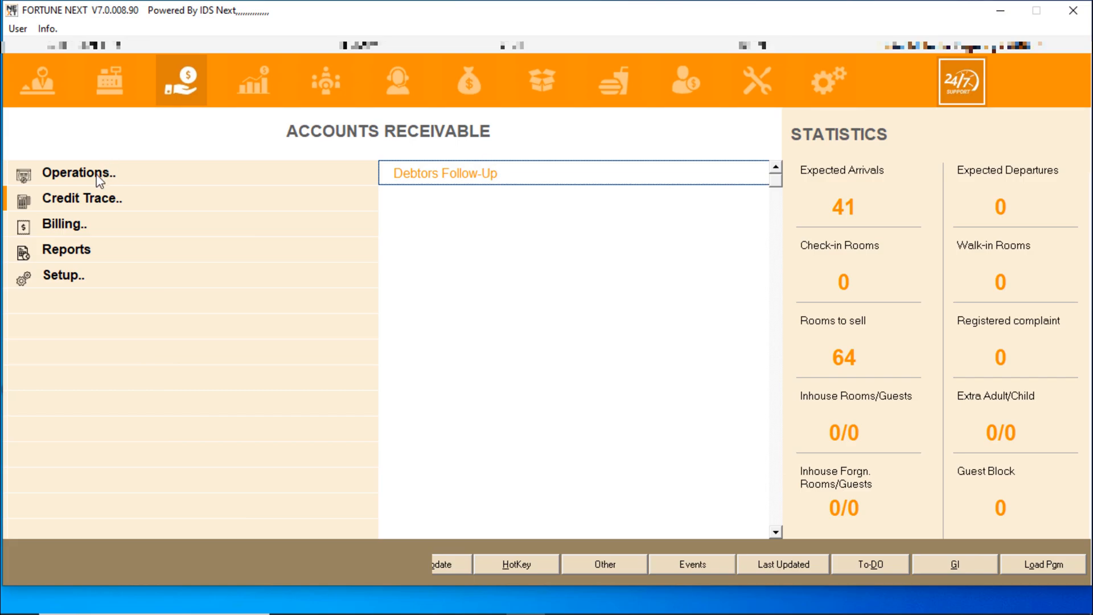
Start a new Credit transaction in receivables Transaction Entry
left_click(94, 179)
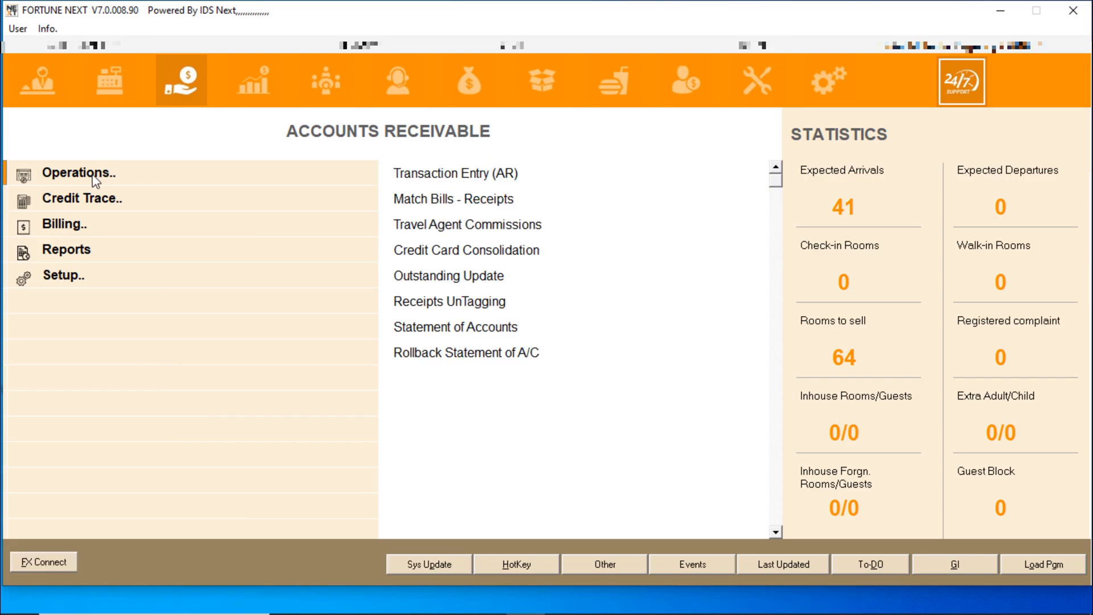
left_click(481, 178)
left_click(580, 361)
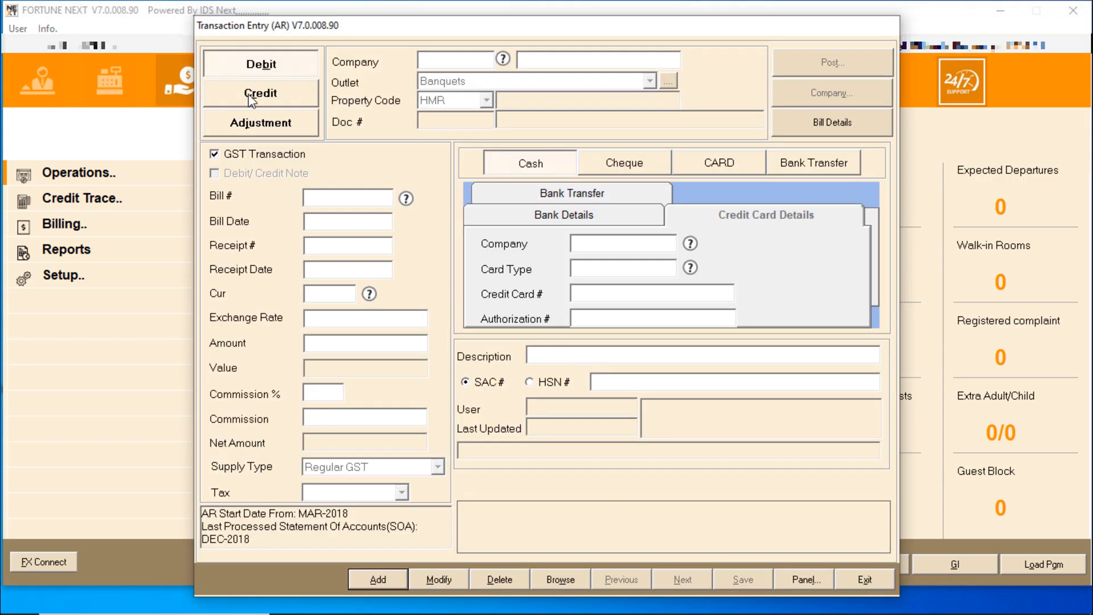
left_click(249, 95)
key("Return")
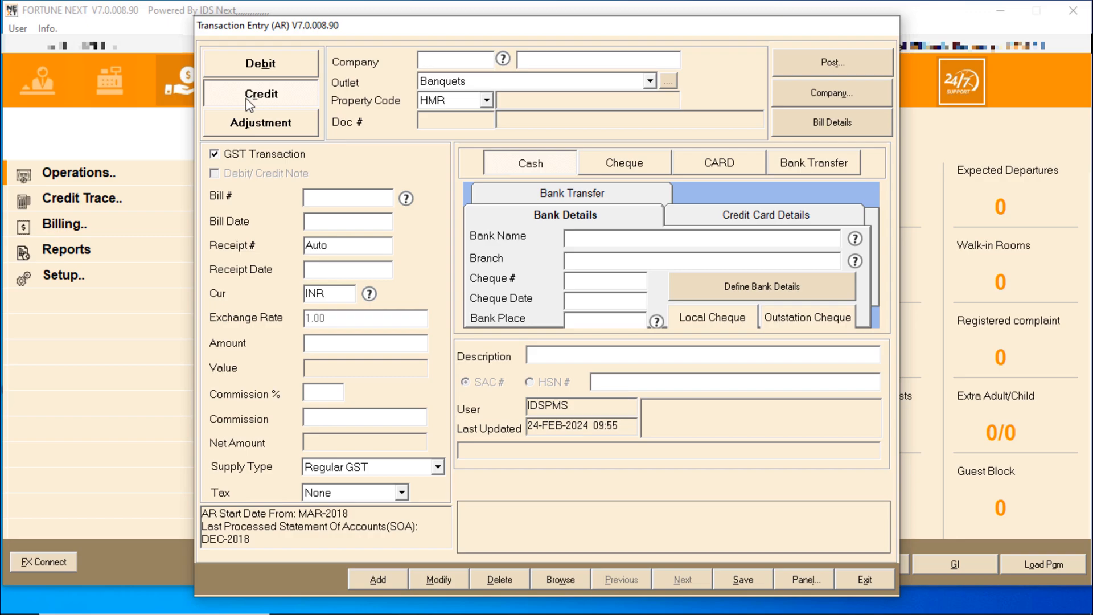
Choose company COM0014 IT TECHNOLOGIES PVT. LTD and outlet Front Office, and list its outstanding bills
double_click(436, 60)
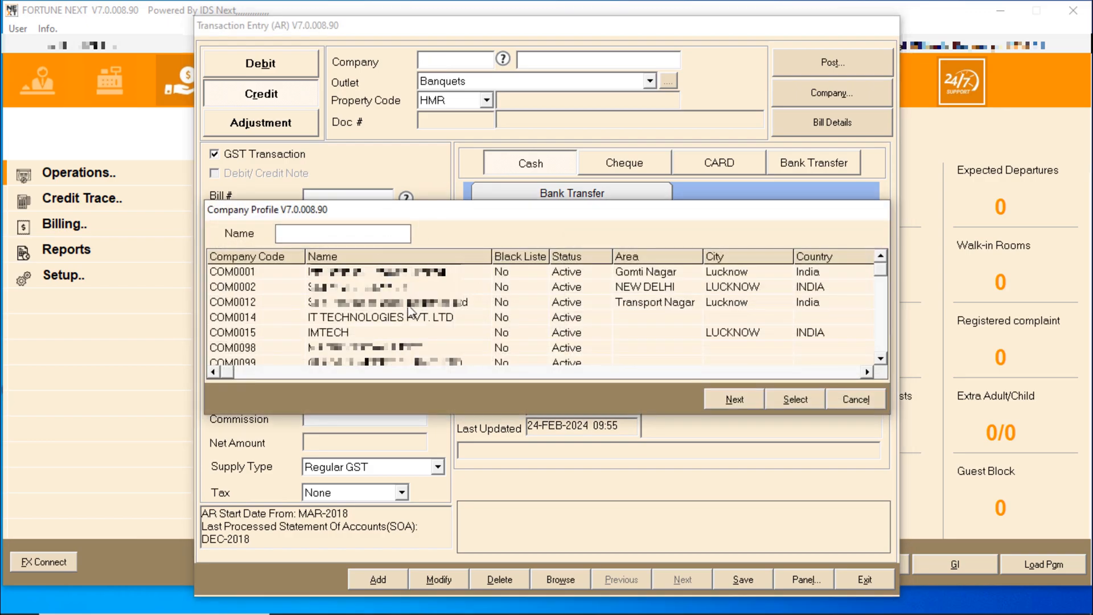
double_click(364, 317)
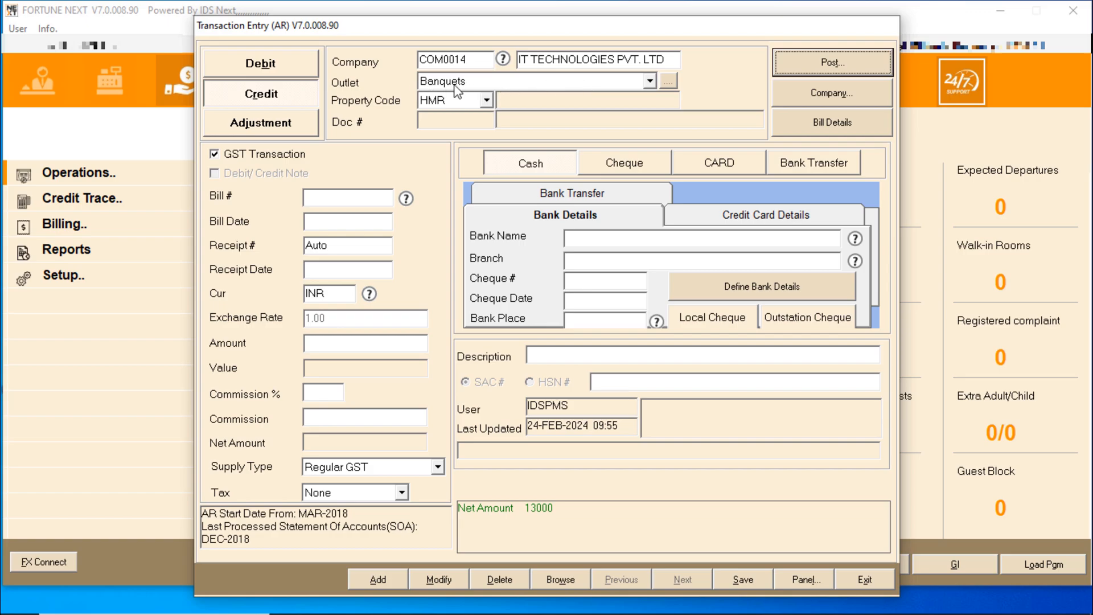
left_click(512, 82)
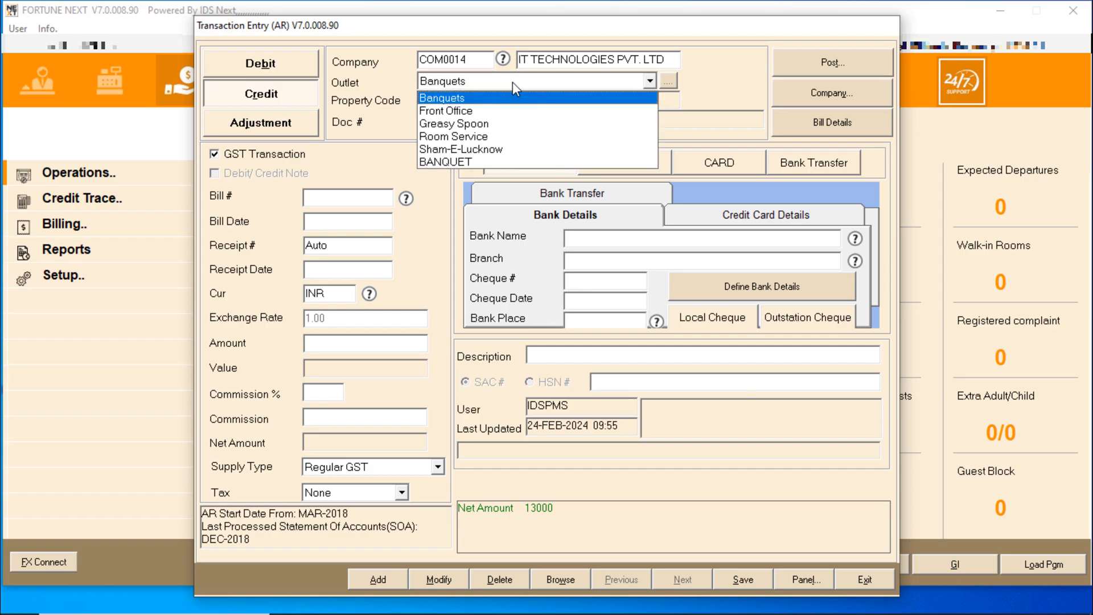
left_click(459, 110)
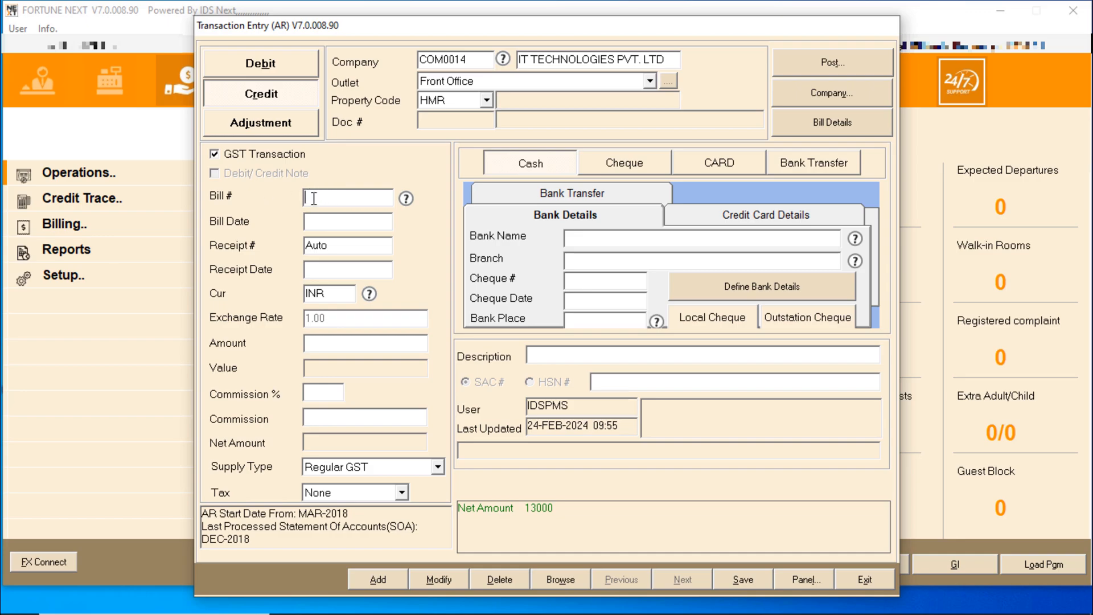
double_click(337, 199)
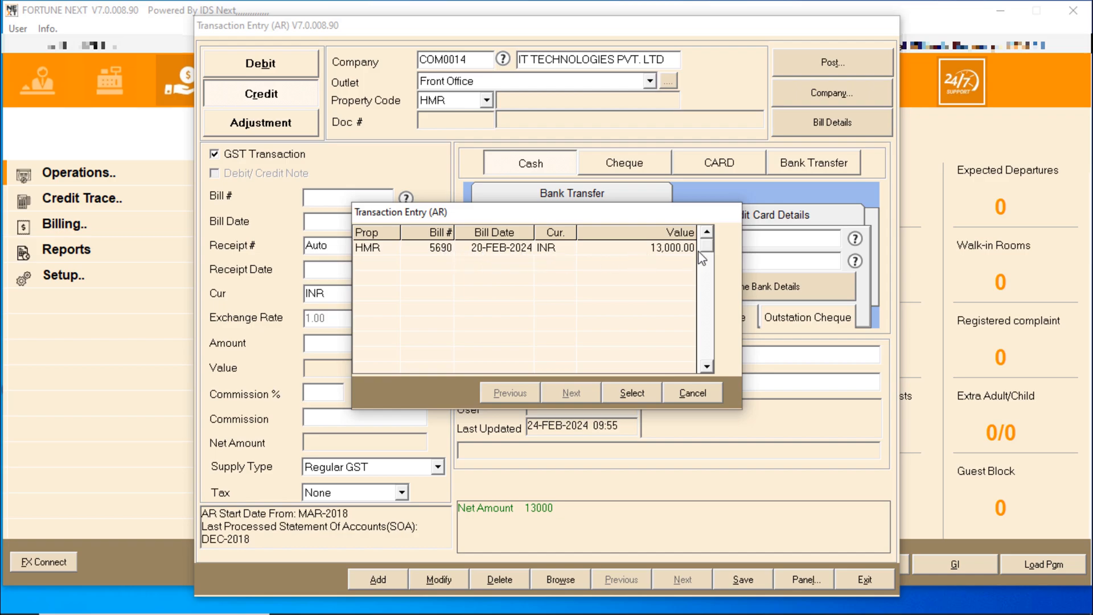
Apply bill 5690 with receipt date 24-FEB-2024, amount 13000, tax left as None
double_click(655, 250)
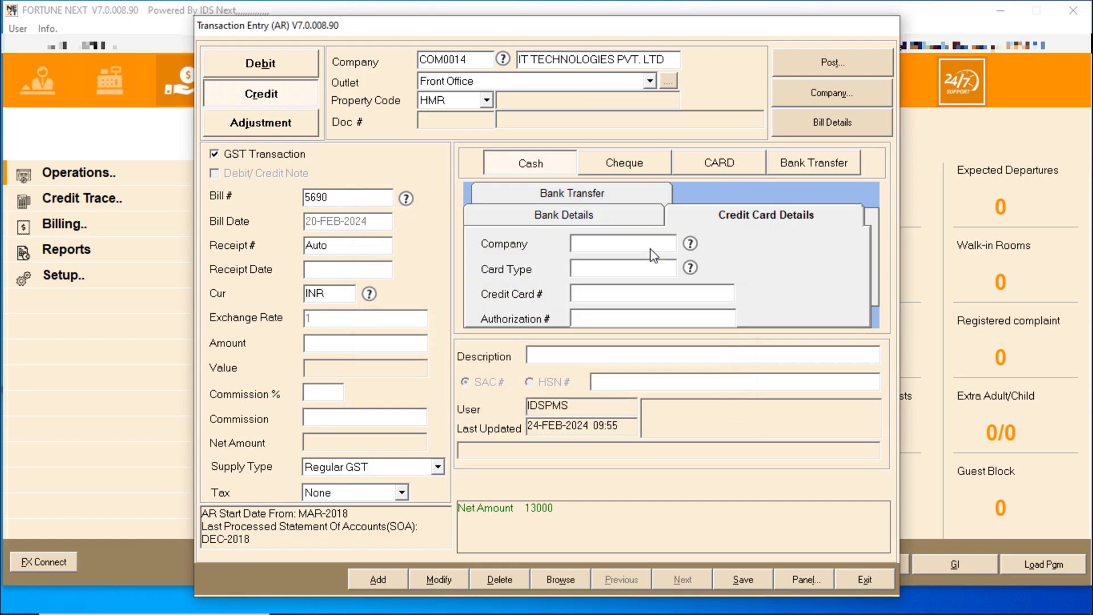
key("Tab")
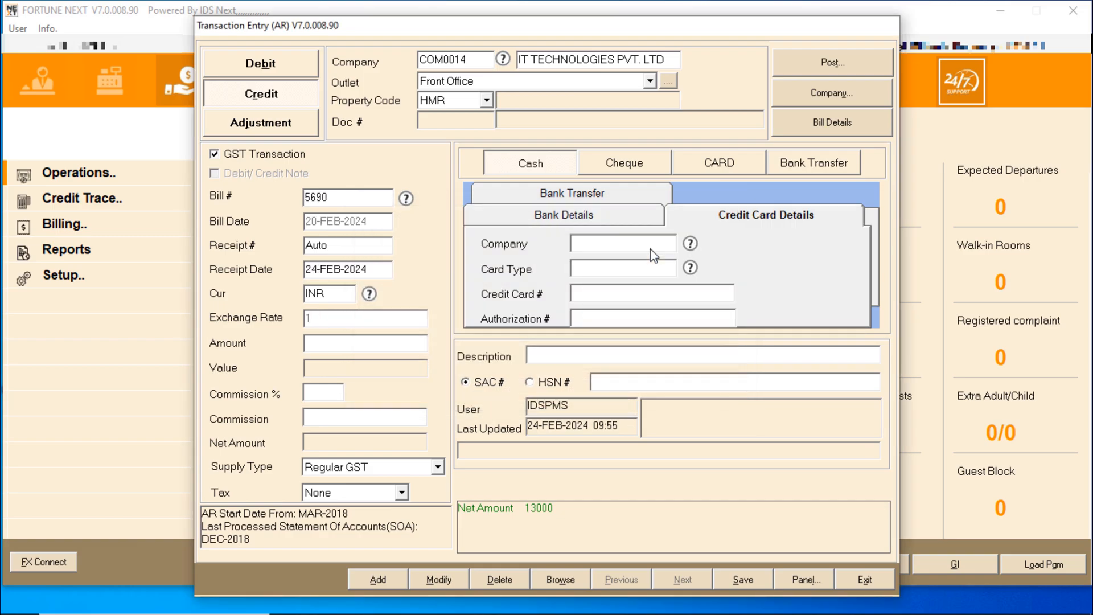
key("Tab")
type("13000")
key("Tab")
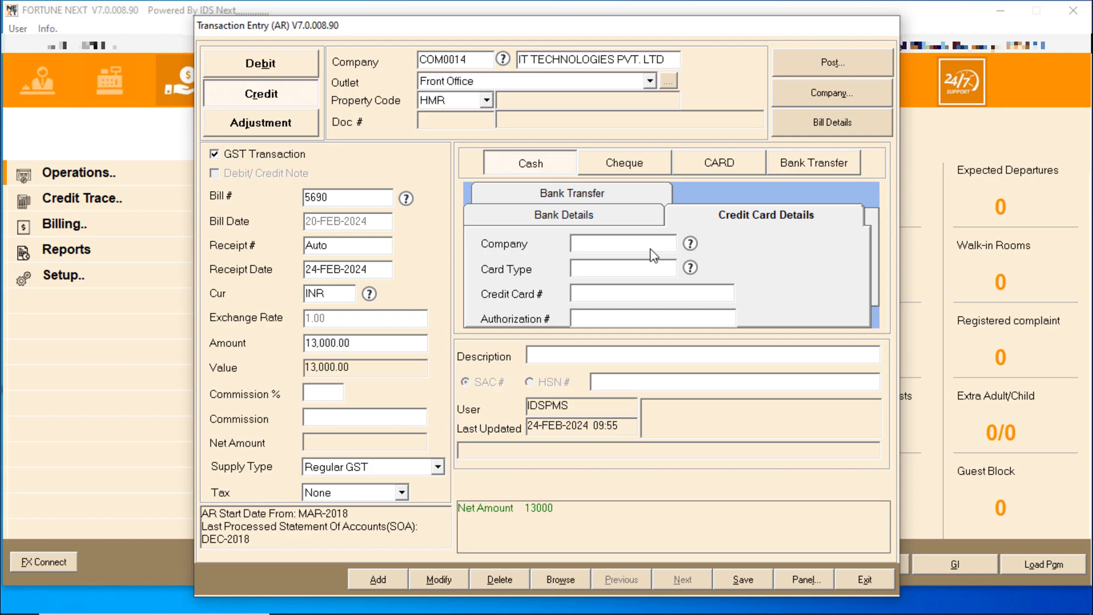
key("Tab")
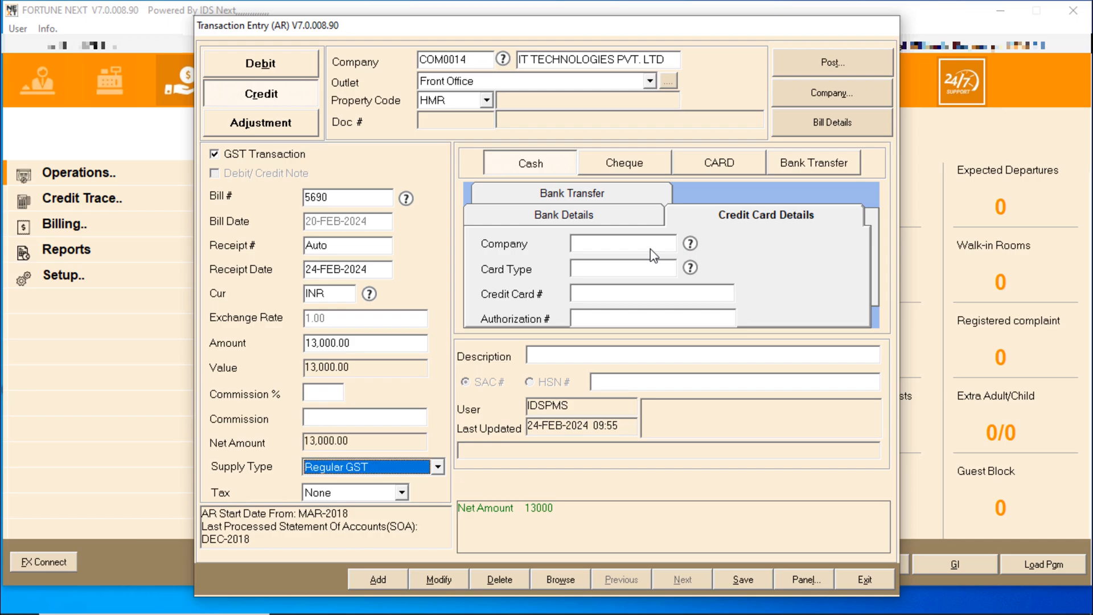
key("Tab")
key("Up")
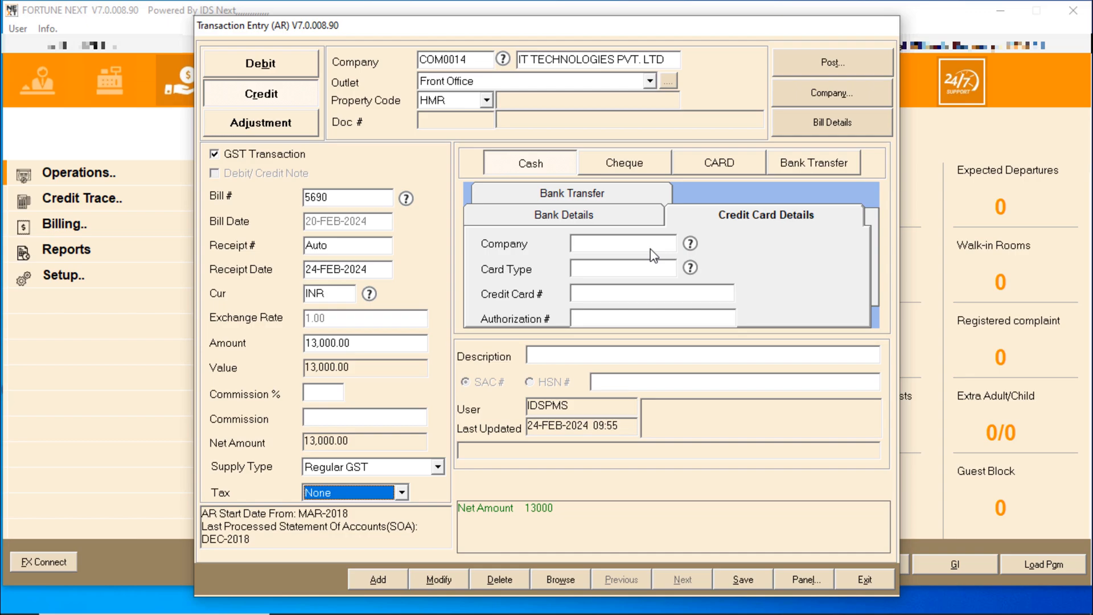
key("Tab")
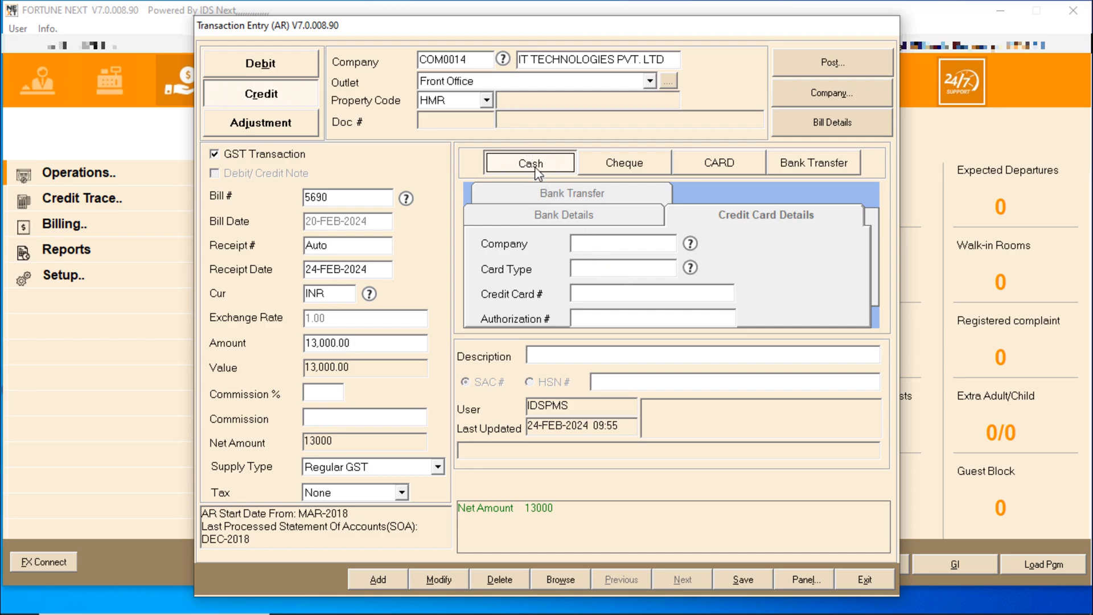
Set the receipt's payment mode to Bank Transfer
left_click(610, 168)
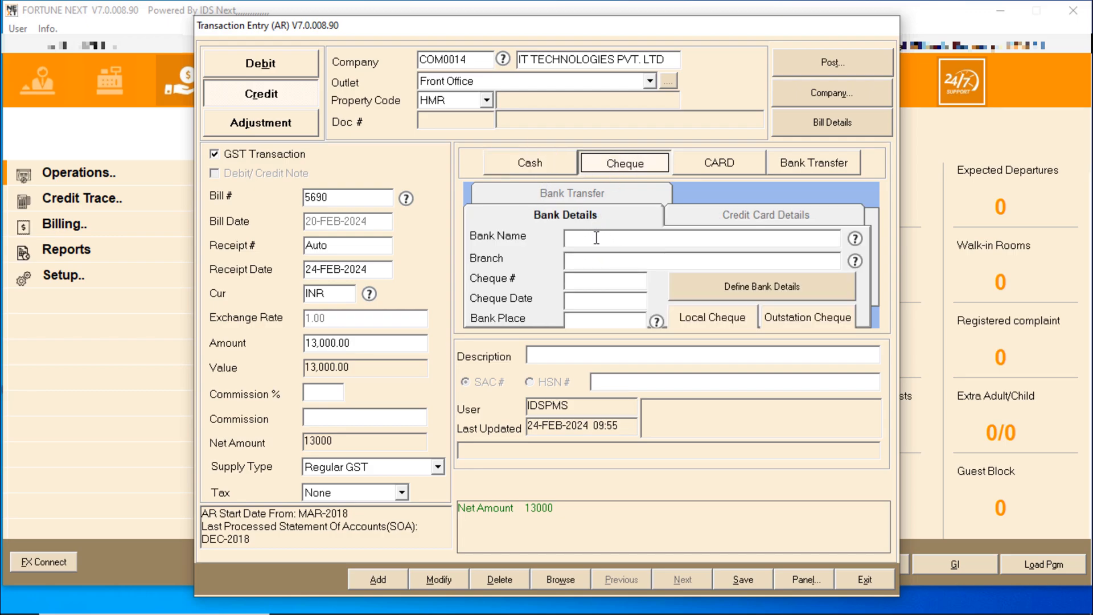
left_click(721, 165)
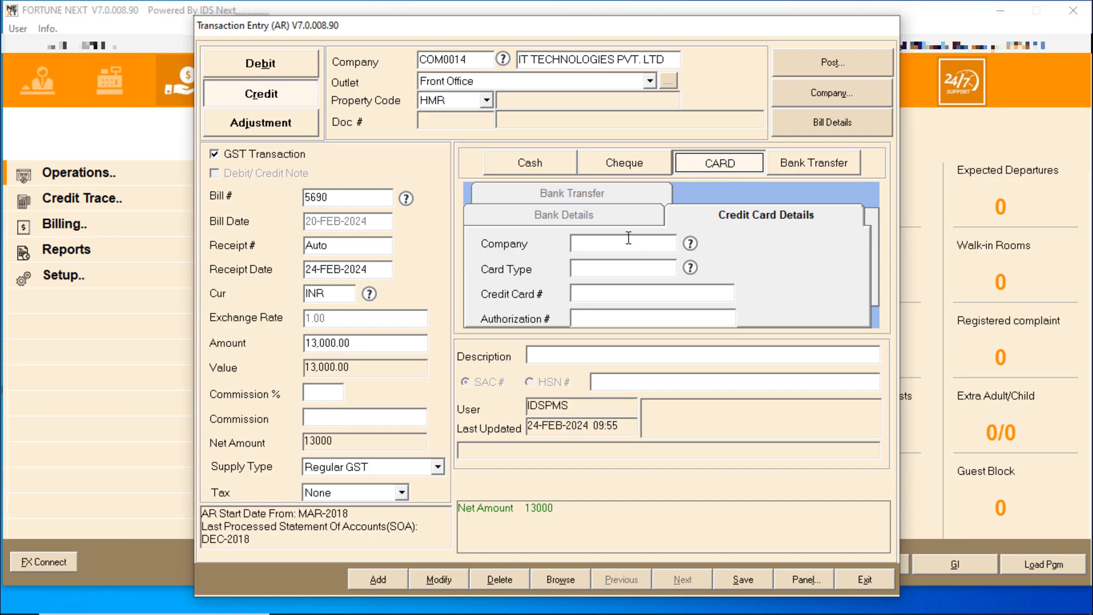
left_click(822, 169)
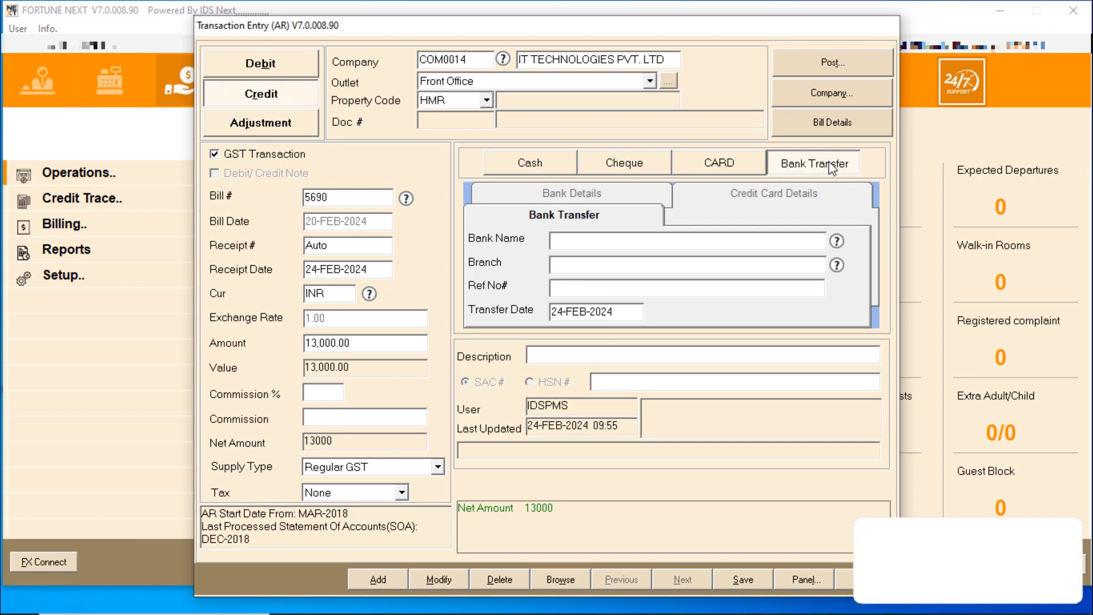
key("Tab")
Enter bank ICICI BANK, branch LKO, a reference number, and a payment-received description against 569
left_click(561, 244)
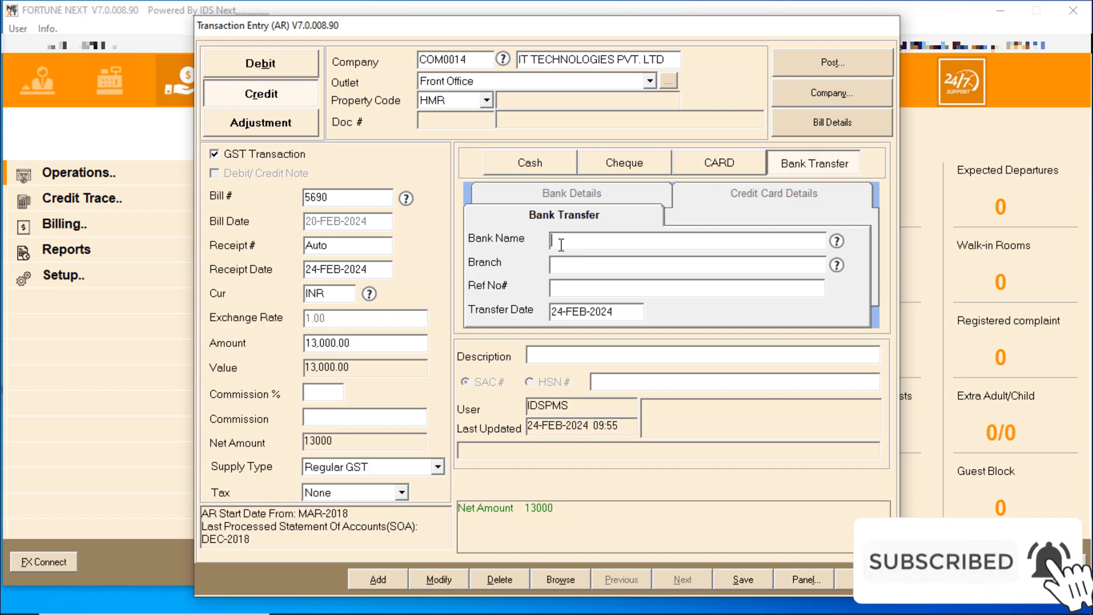
type("ICICI")
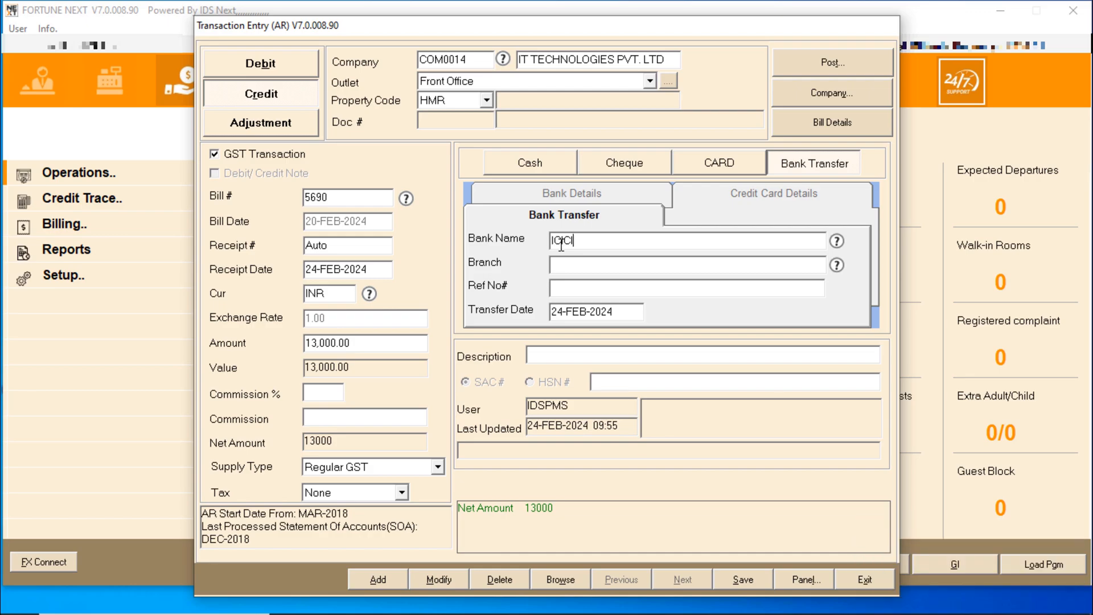
type(" BAM")
key("BackSpace")
type("NK")
type("LKO")
type("00000000000")
key("Tab")
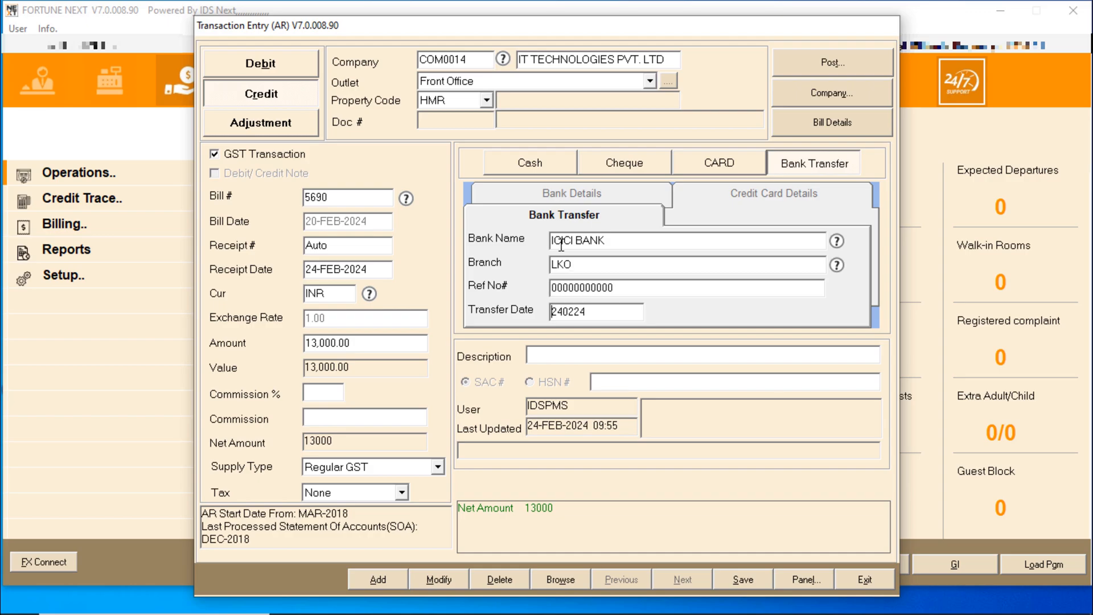
key("Tab")
type("AYMENT ")
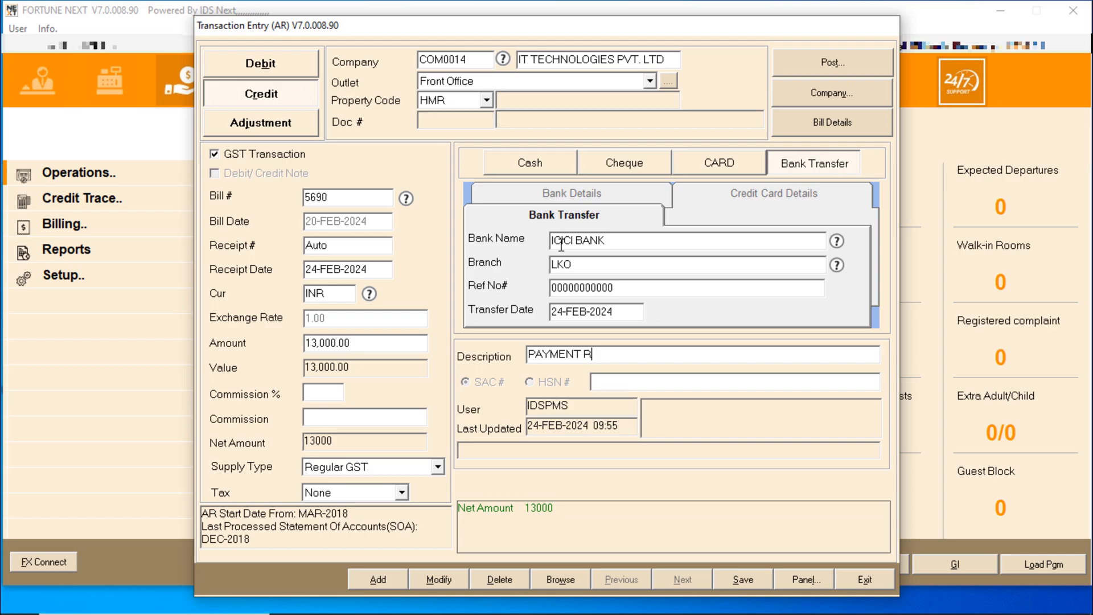
type("RCVD AGAINST 5690")
Save the 13,000 receipt, append narration 'PAYMENT RCVD', and confirm the AR to FA posting
key("Tab")
key("Return")
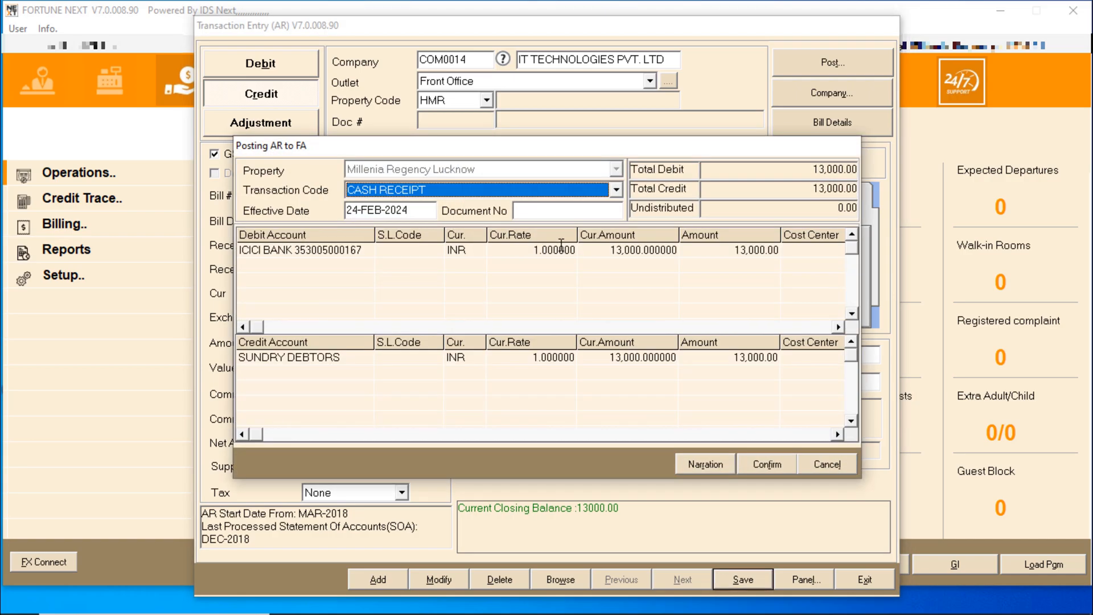
key("Tab")
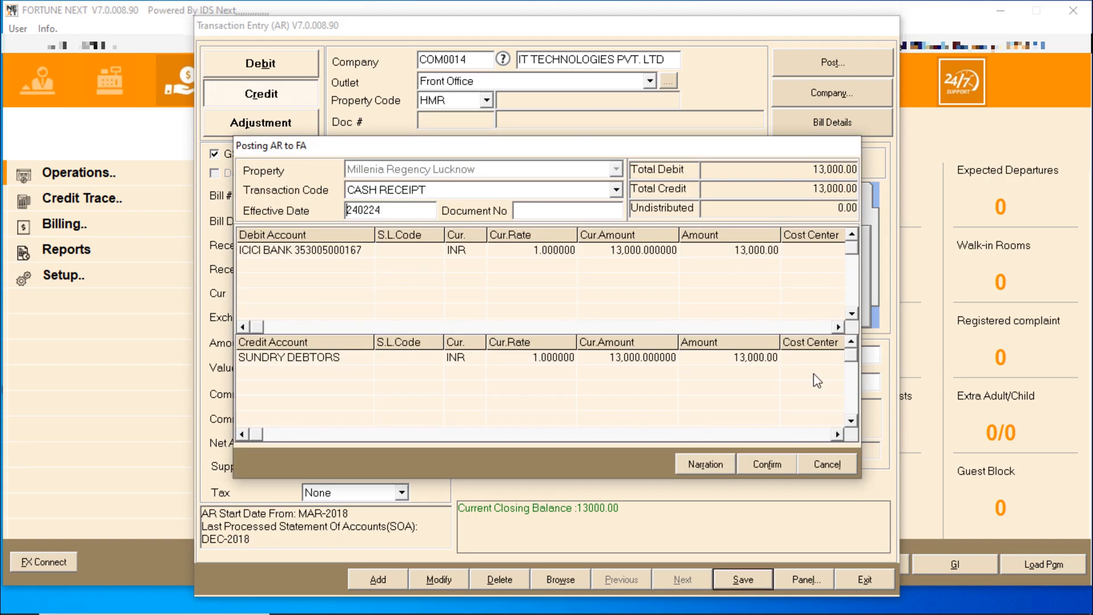
left_click(717, 469)
left_click(590, 289)
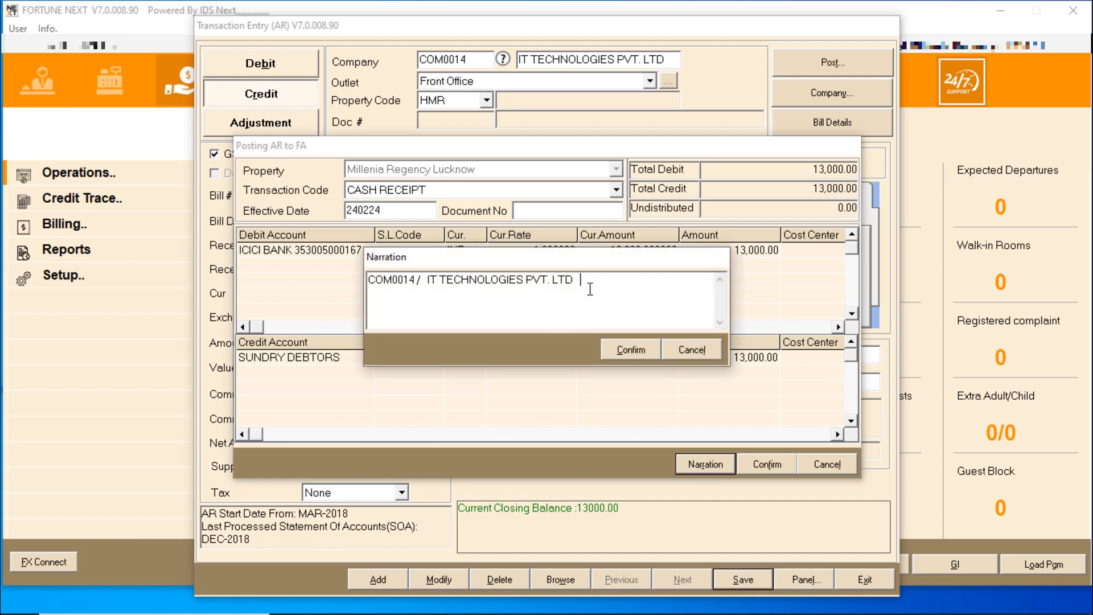
type("PAYMENT RCVD")
key("Tab")
key("Return")
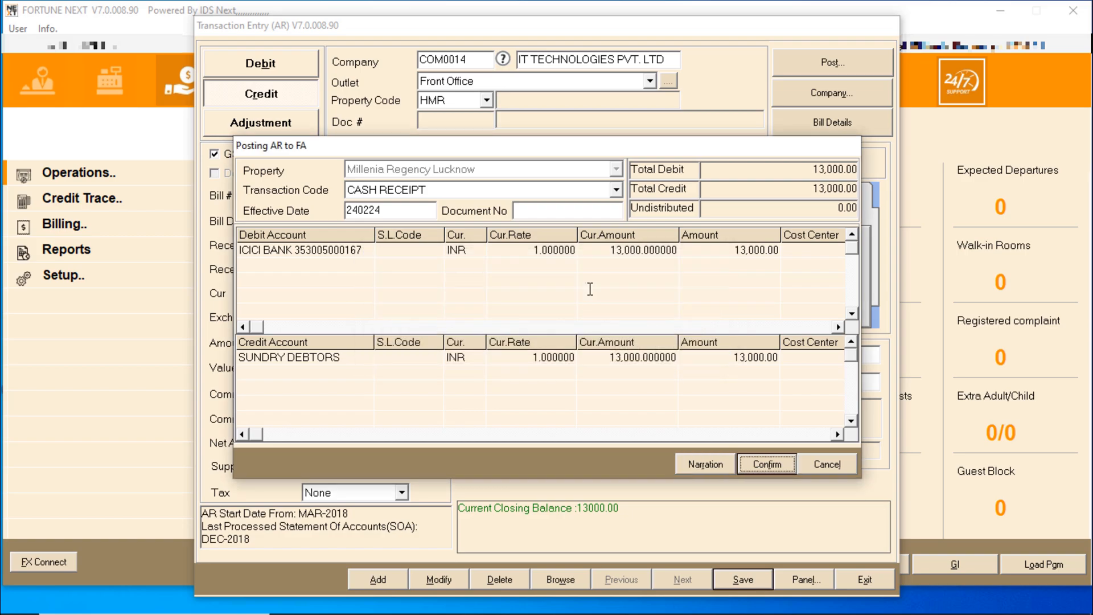
key("Return")
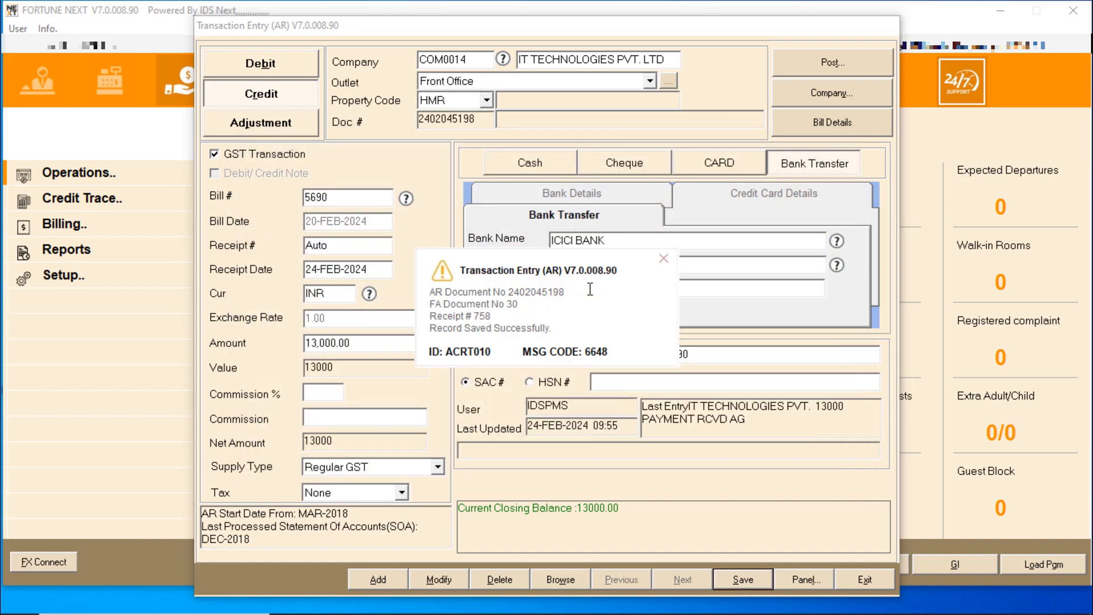
Display cash receipt voucher 30 for 13,000.00 with narration PAYMENT RCVD, then close it
left_click(664, 260)
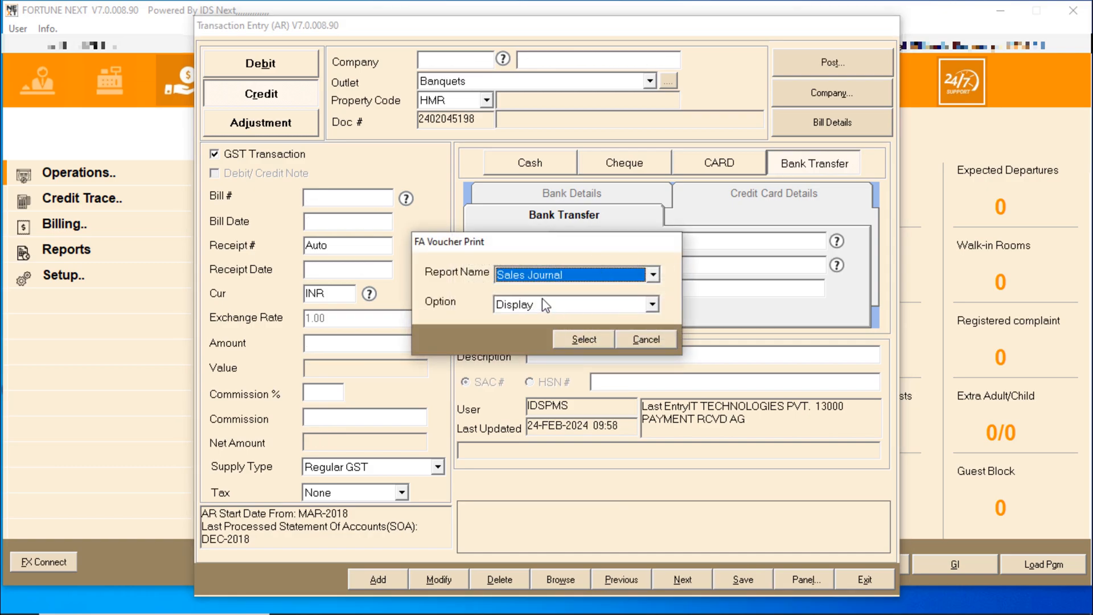
left_click(582, 339)
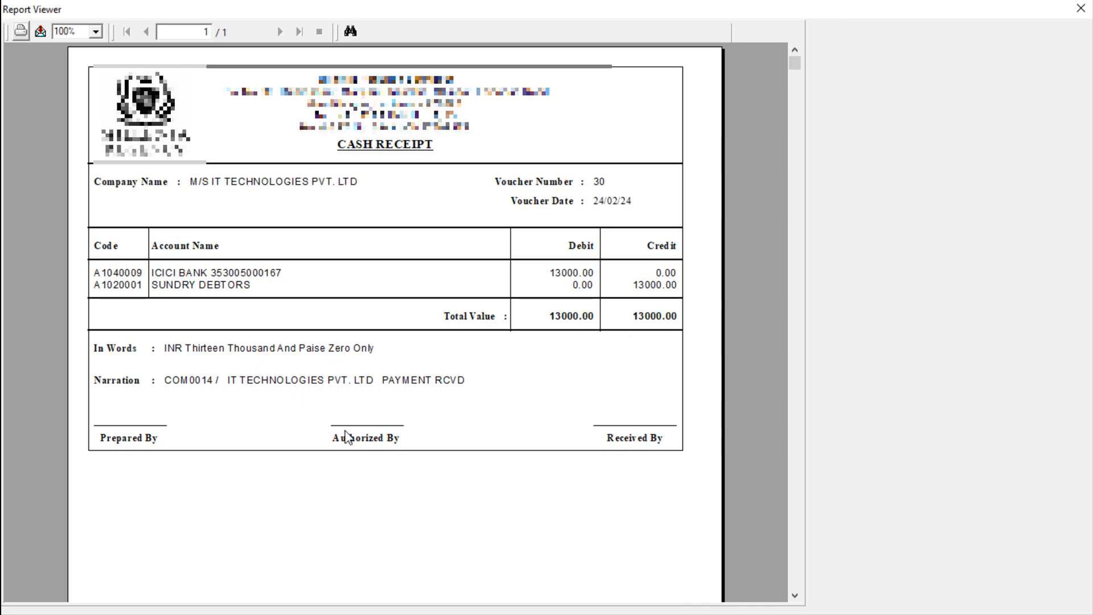
scroll(659, 359, "down", 5)
scroll(658, 360, "up", 5)
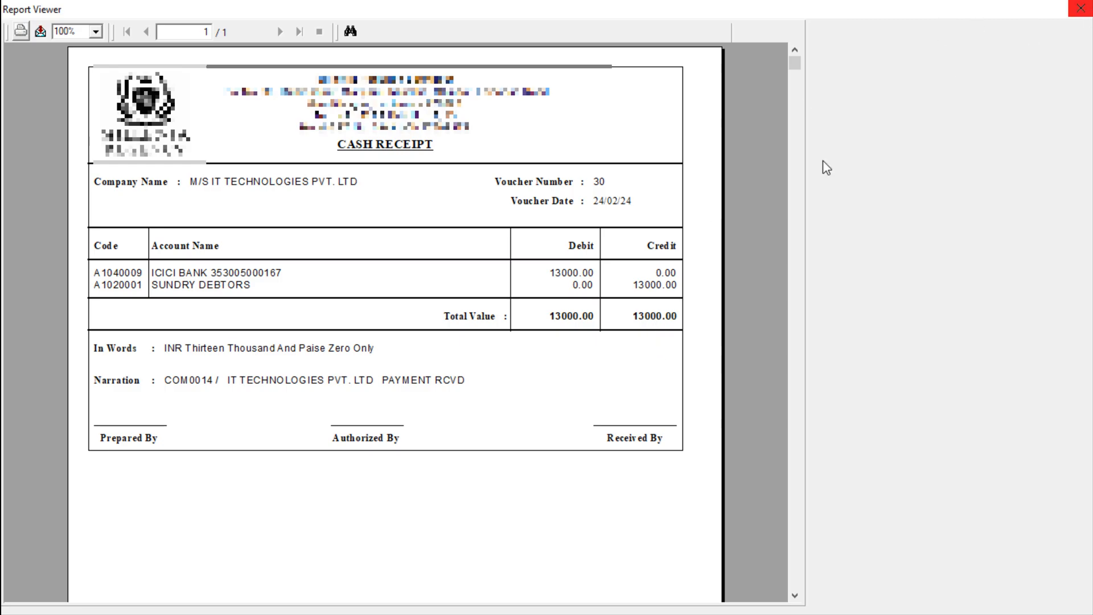
left_click(1080, 8)
Load the Ledger Balance report via Quick Scan with dates 20-FEB-2024 to 24-FEB-2024
left_click(852, 575)
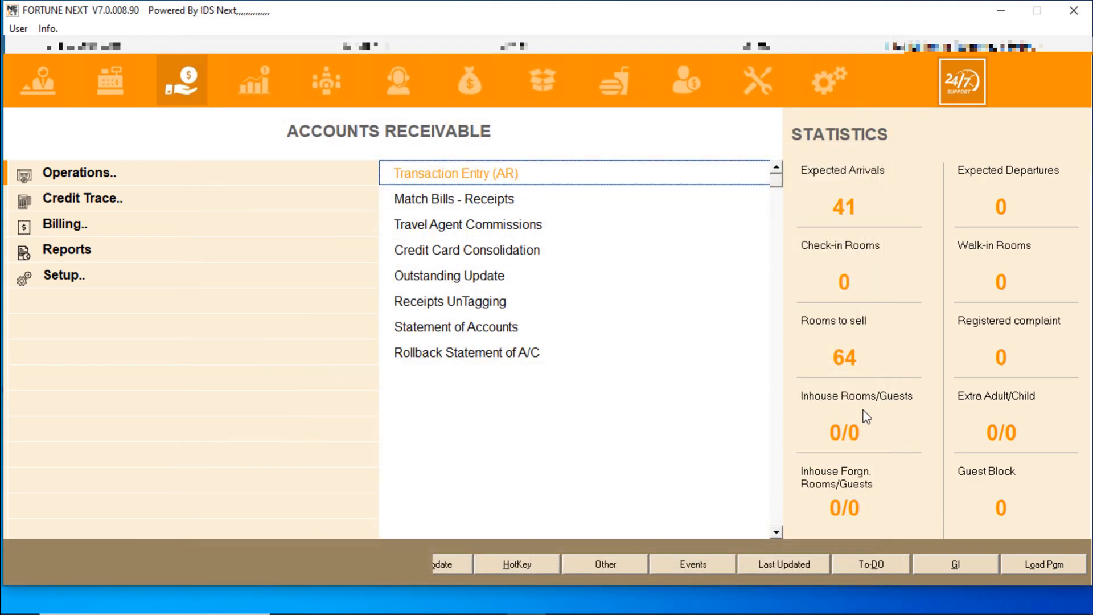
left_click(122, 194)
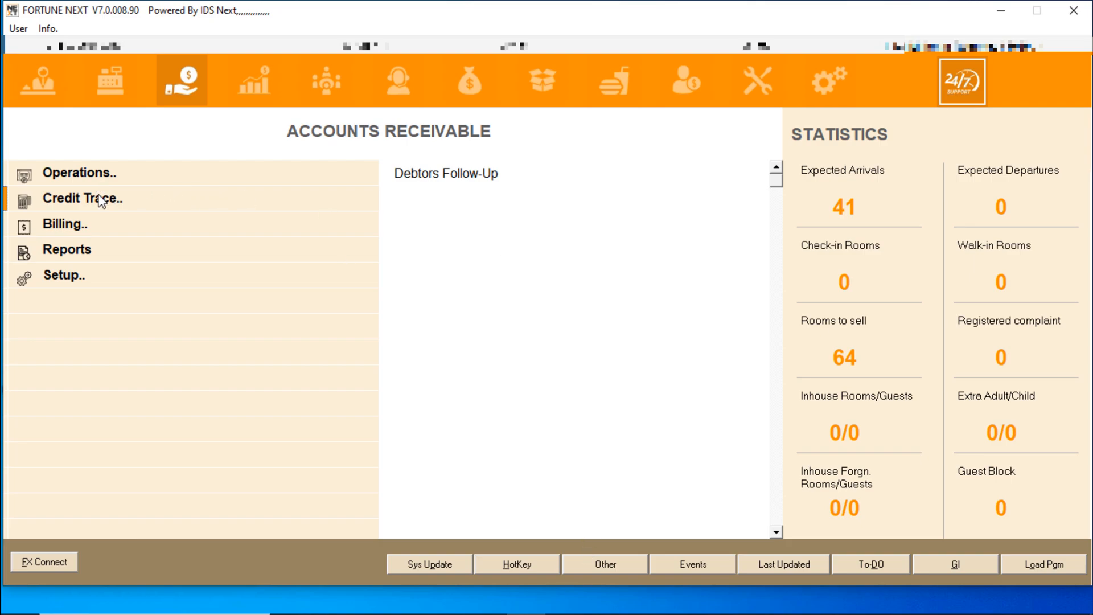
type("LED")
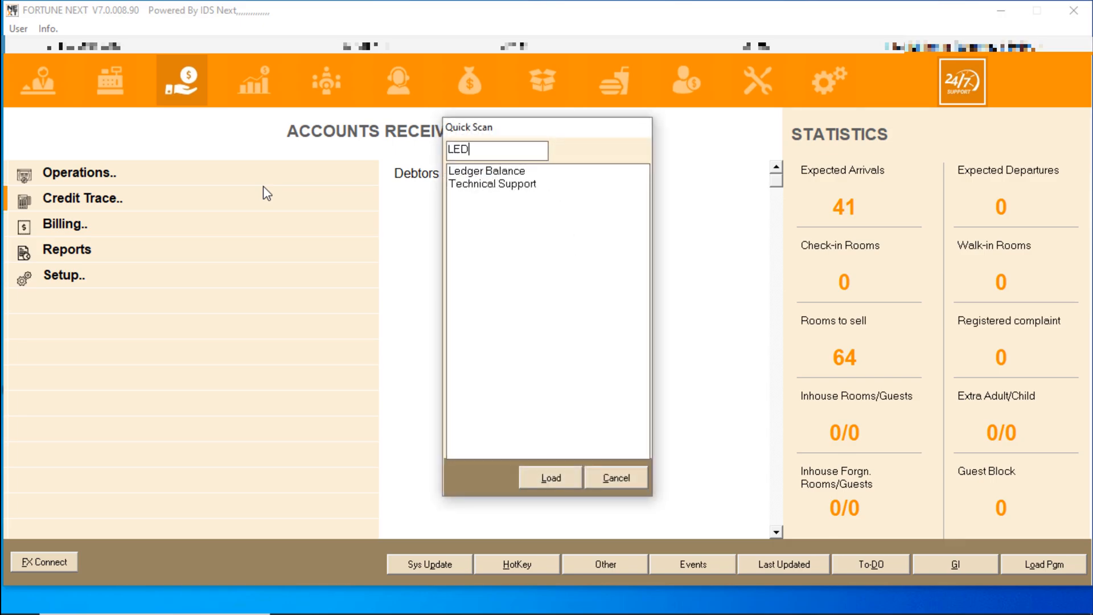
key("Down")
key("Return")
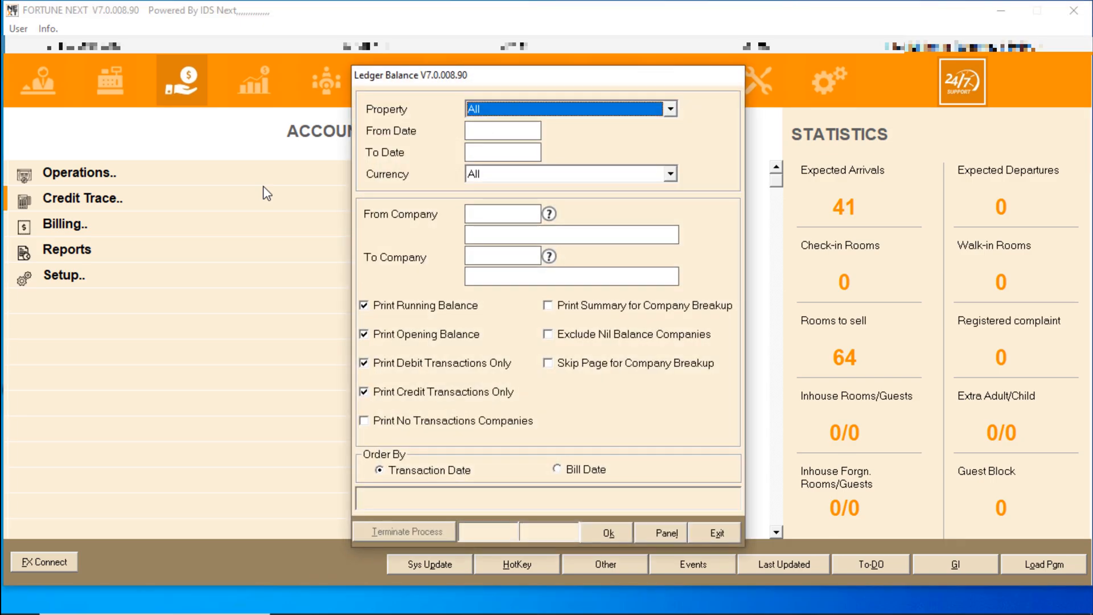
type("200224")
key("Return")
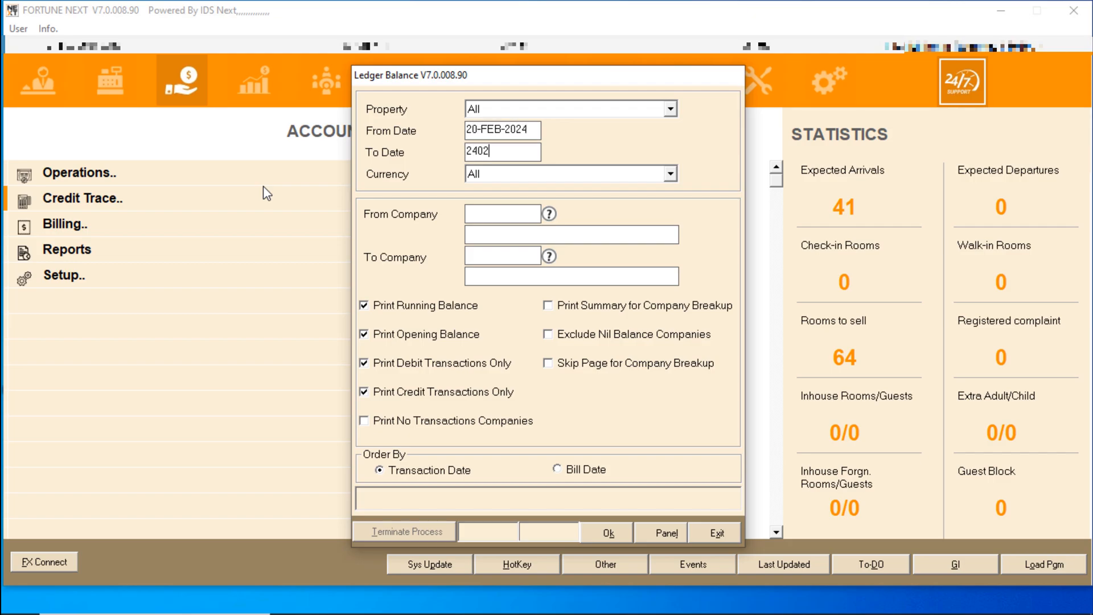
key("Return")
key("Return")
Set From and To Company to COM0014 and export the report to Excel
type("CO")
key("F1")
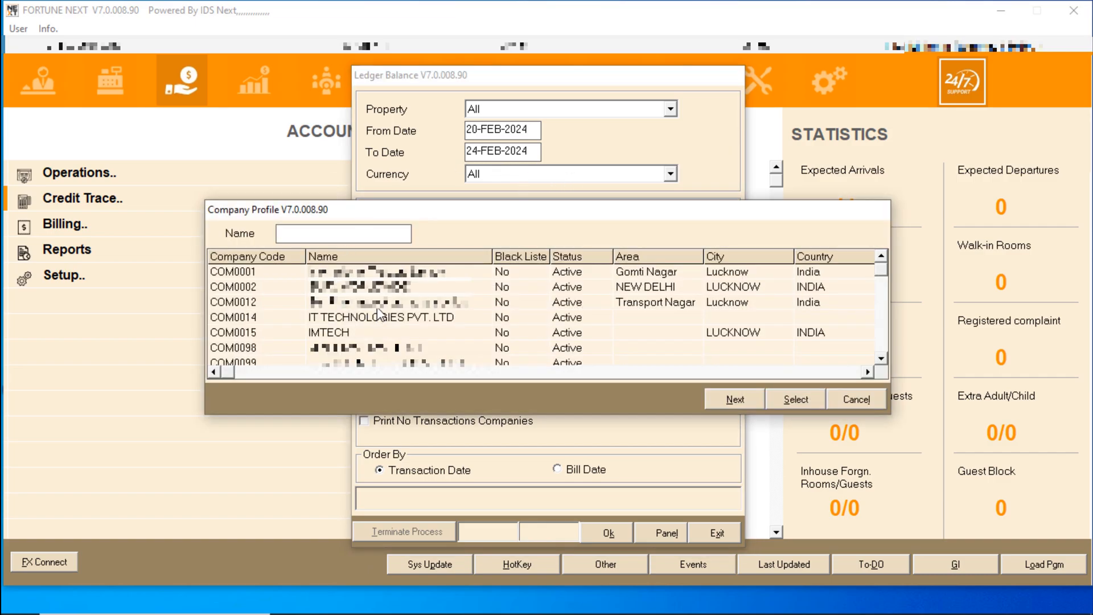
double_click(367, 323)
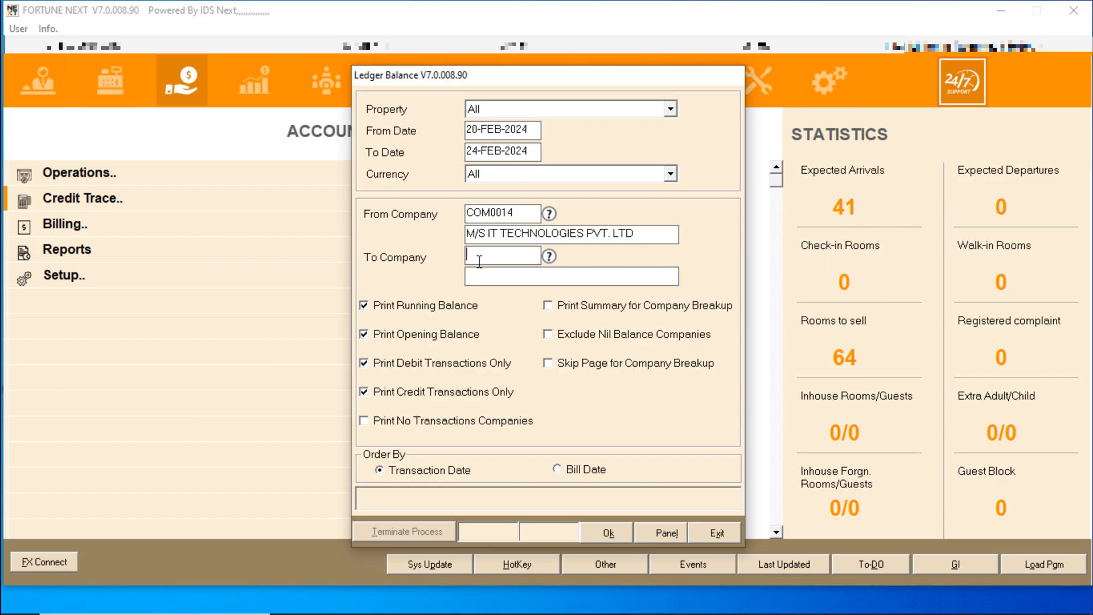
key("F1")
left_click(367, 322)
double_click(367, 322)
key("Tab")
key("Tab")
key("Tab")
key("Tab")
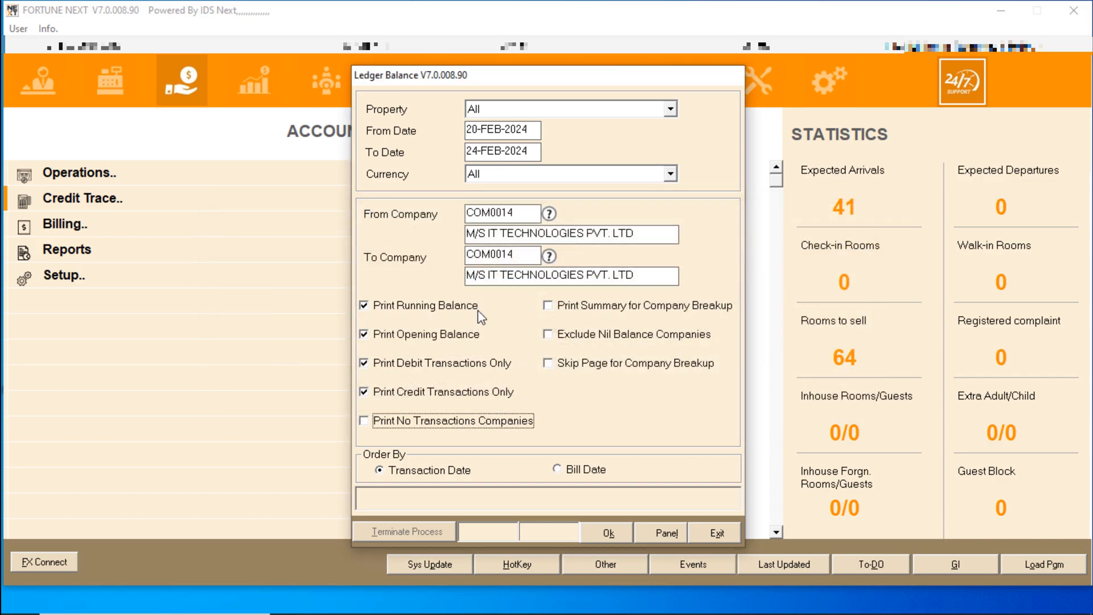
left_click(612, 531)
left_click(477, 428)
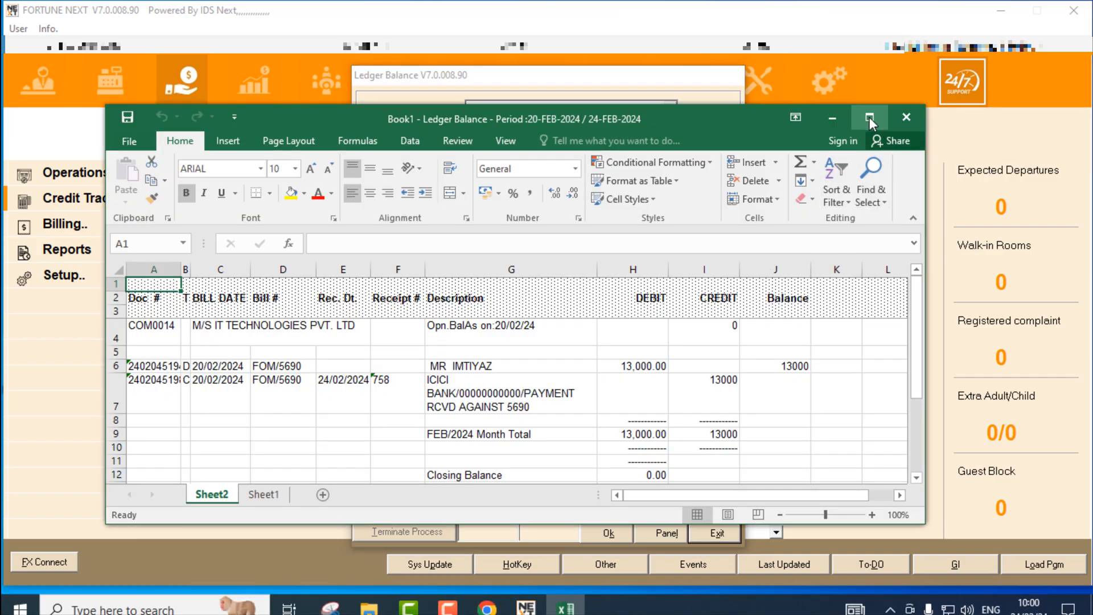
left_click(866, 115)
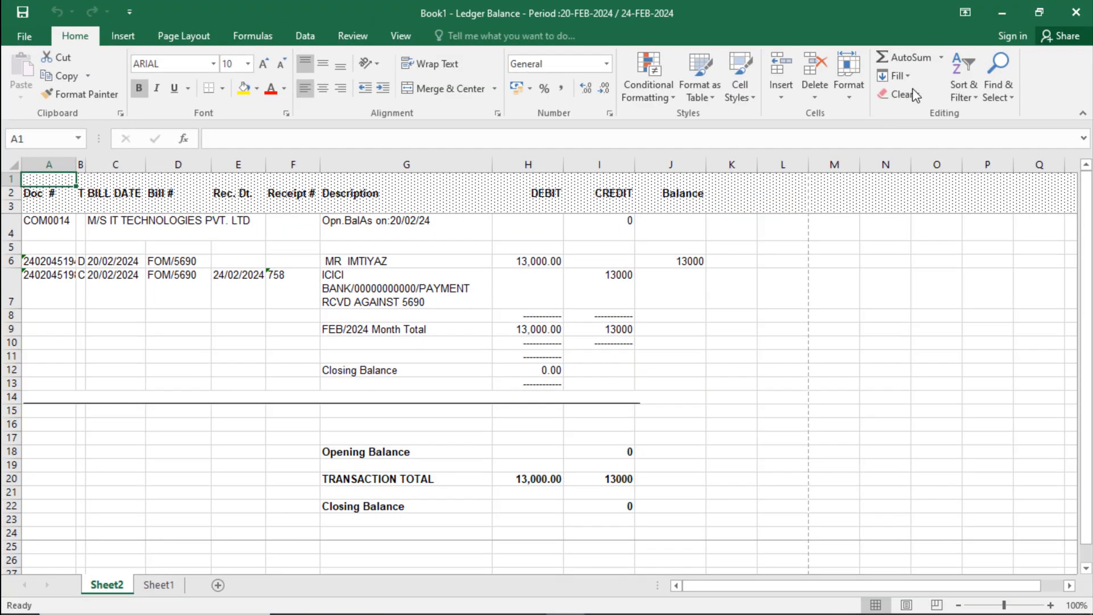
Check the 13,000.00 debit and credit entries and the opening and closing balances
left_click(546, 164)
mouse_move(528, 263)
left_mouse_down()
mouse_move(527, 275)
mouse_move(542, 268)
left_mouse_up()
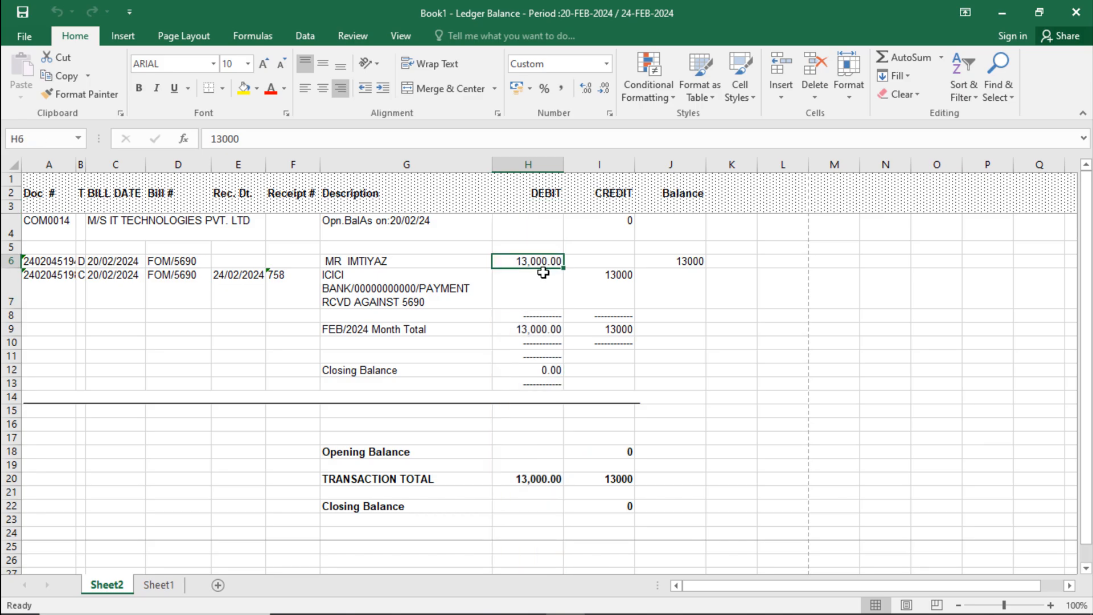
left_click(626, 279)
left_click(602, 164)
left_click(627, 270)
left_click(622, 327)
left_click(619, 277)
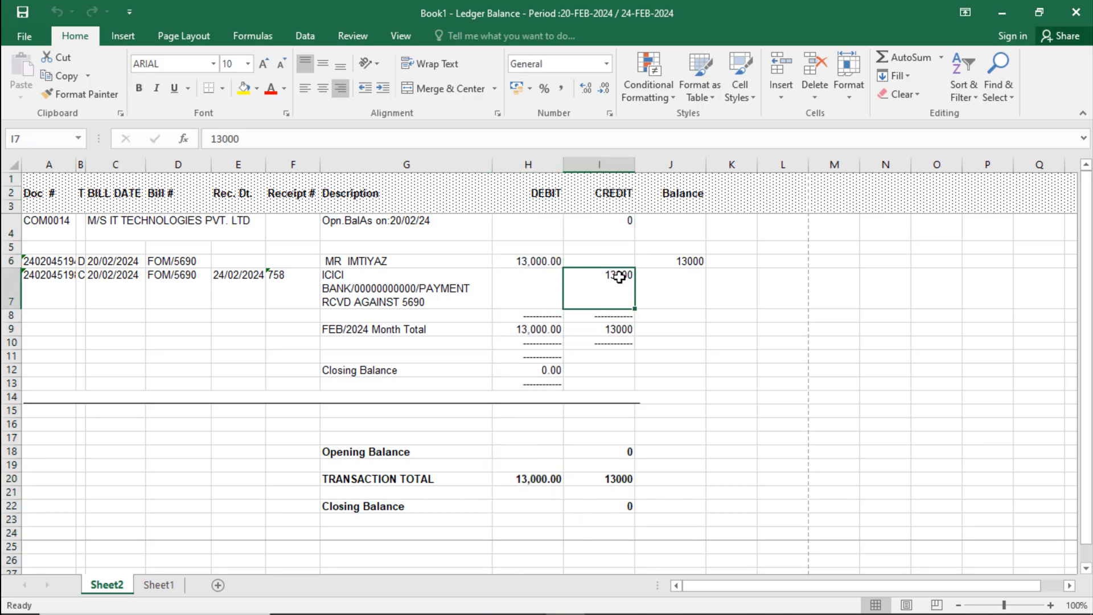
left_click_drag(351, 452, 626, 452)
left_click(625, 453)
left_click_drag(316, 358, 612, 382)
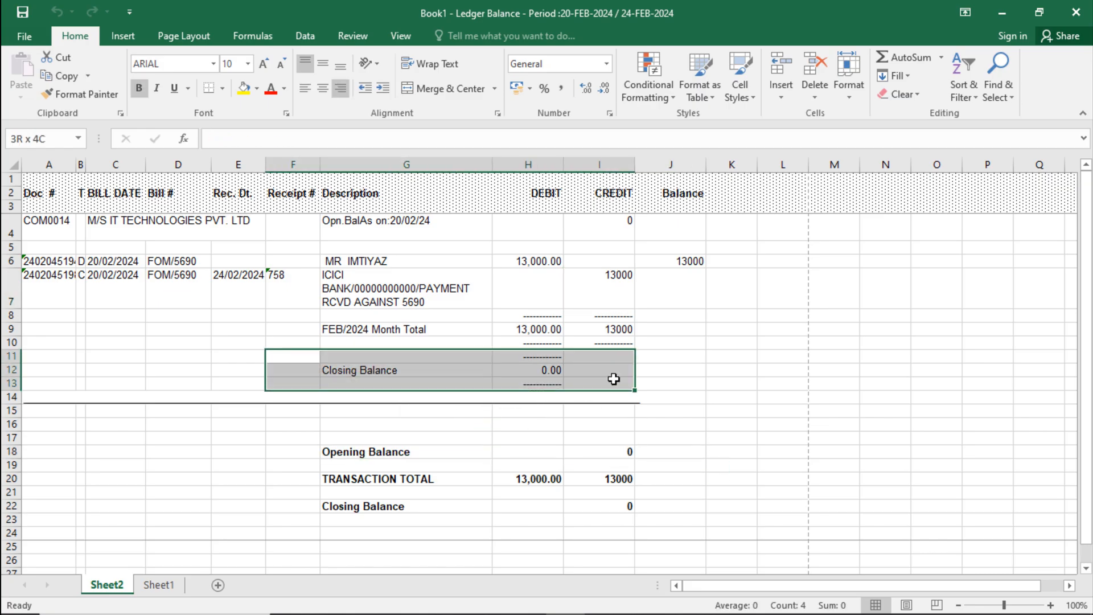
left_click(632, 460)
left_click(637, 454)
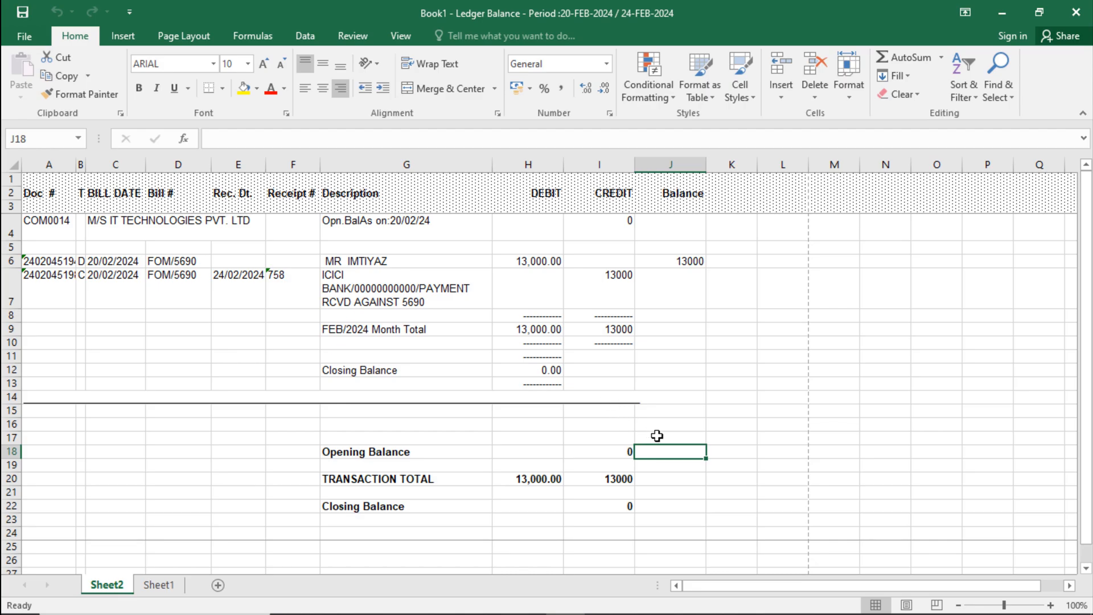
left_click(703, 403)
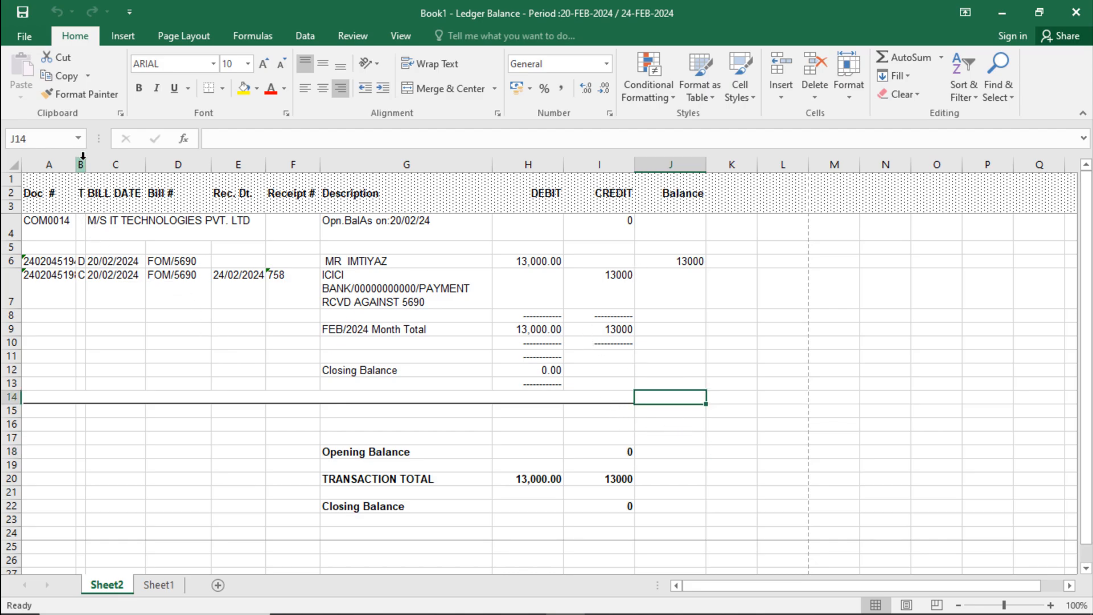
Widen column B and verify receipt date 24/02/2024, receipt number 758 and the ICICI BANK description
left_click_drag(86, 165, 103, 193)
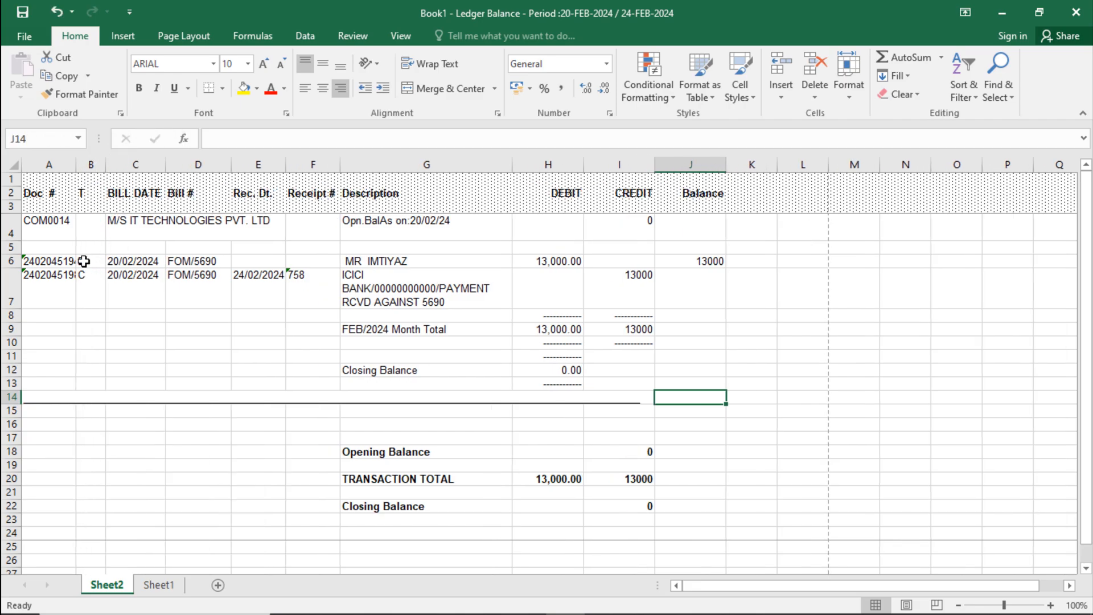
left_click(93, 276)
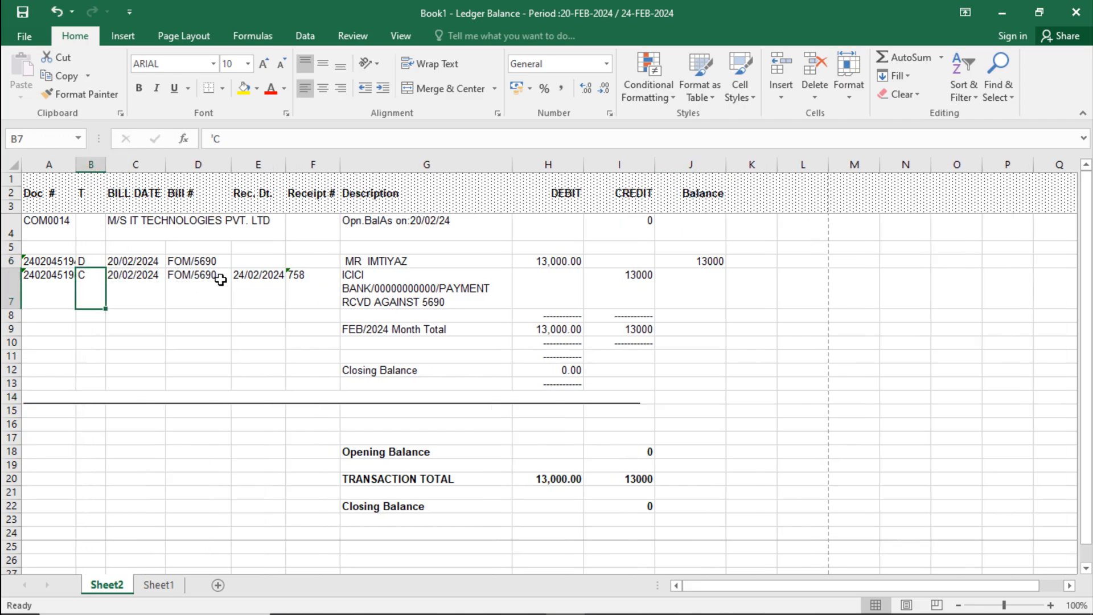
left_click(258, 195)
left_click(263, 285)
left_click(307, 279)
left_click(255, 277)
left_click(308, 286)
left_click(265, 289)
left_click(306, 295)
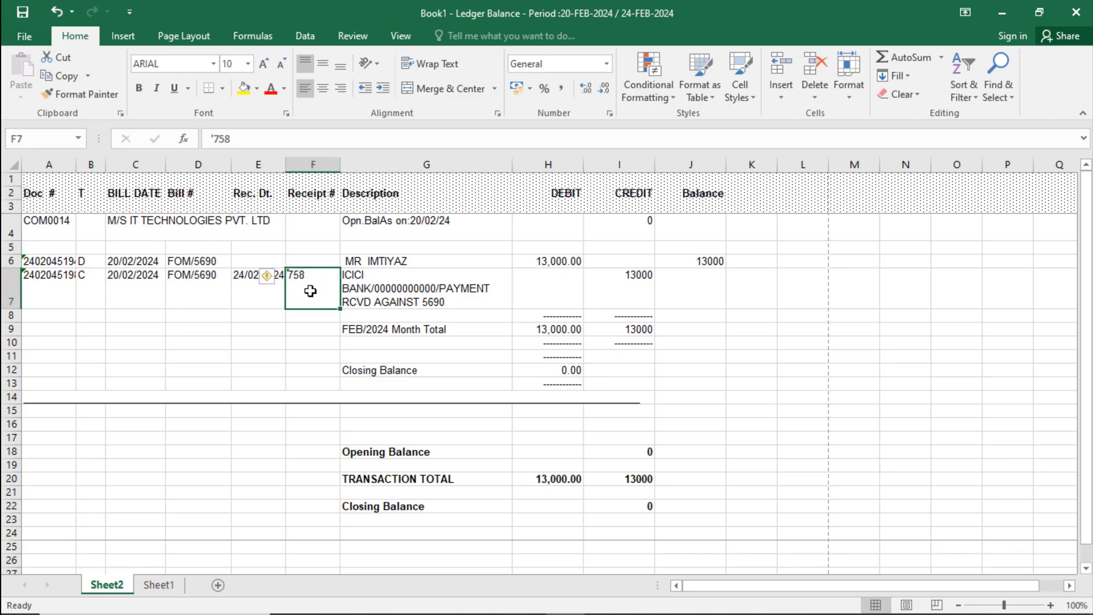
left_click(265, 299)
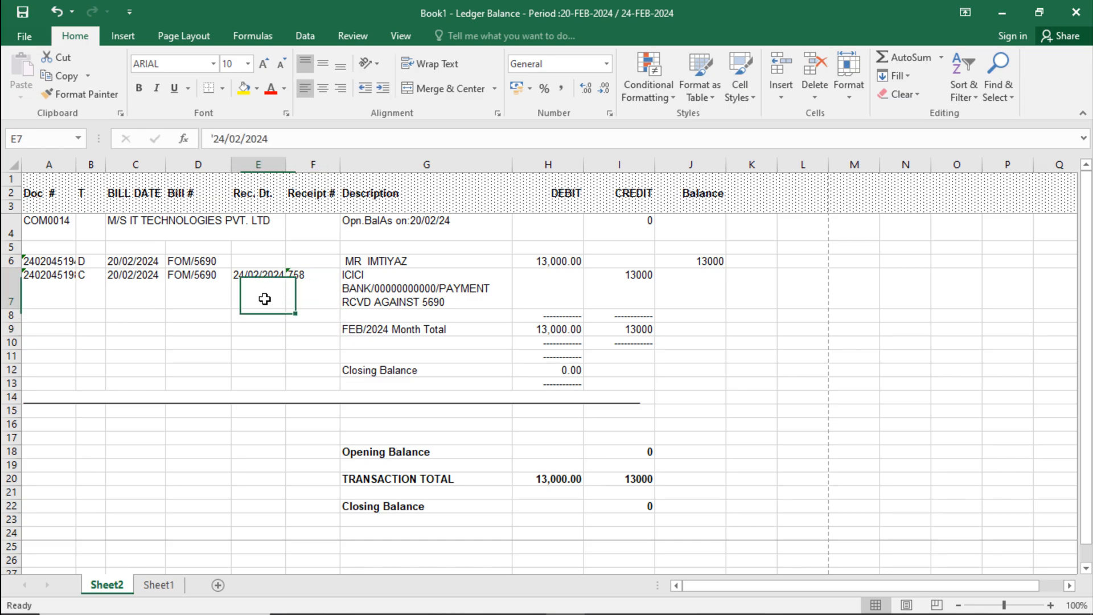
left_click(296, 286)
left_click(244, 289)
left_click(297, 289)
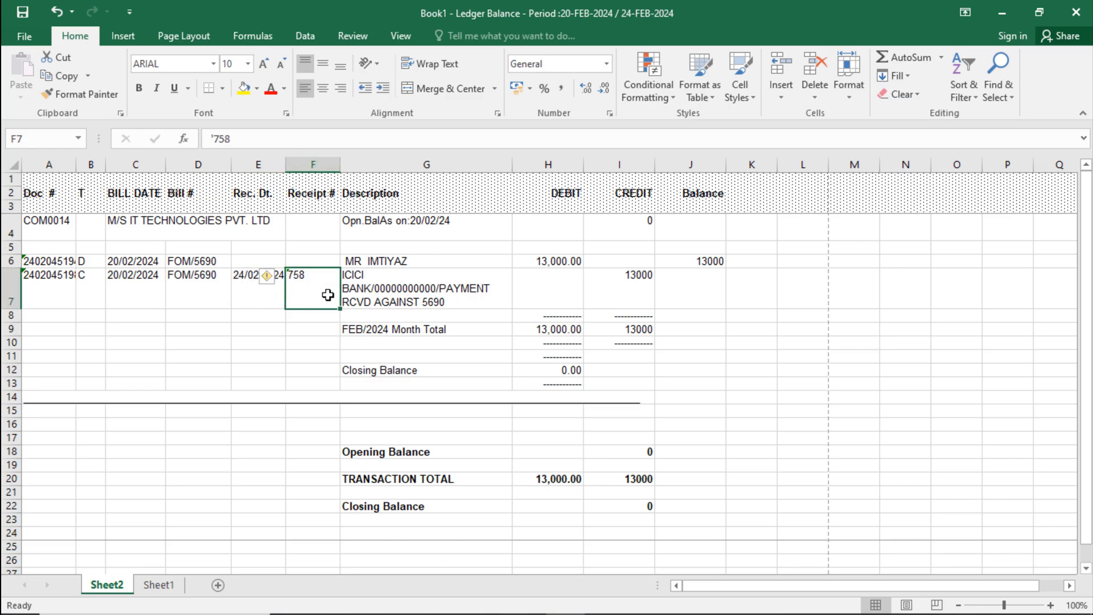
left_click(388, 291)
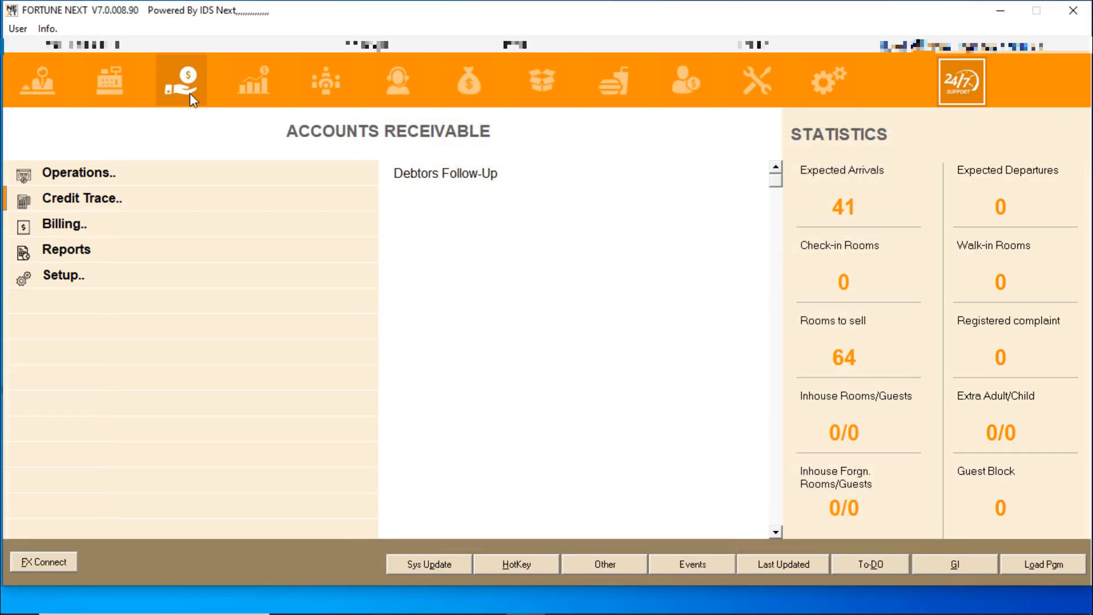
Open Ledger Balance via Quick Scan with both dates set to 20-FEB-2024
left_click(184, 80)
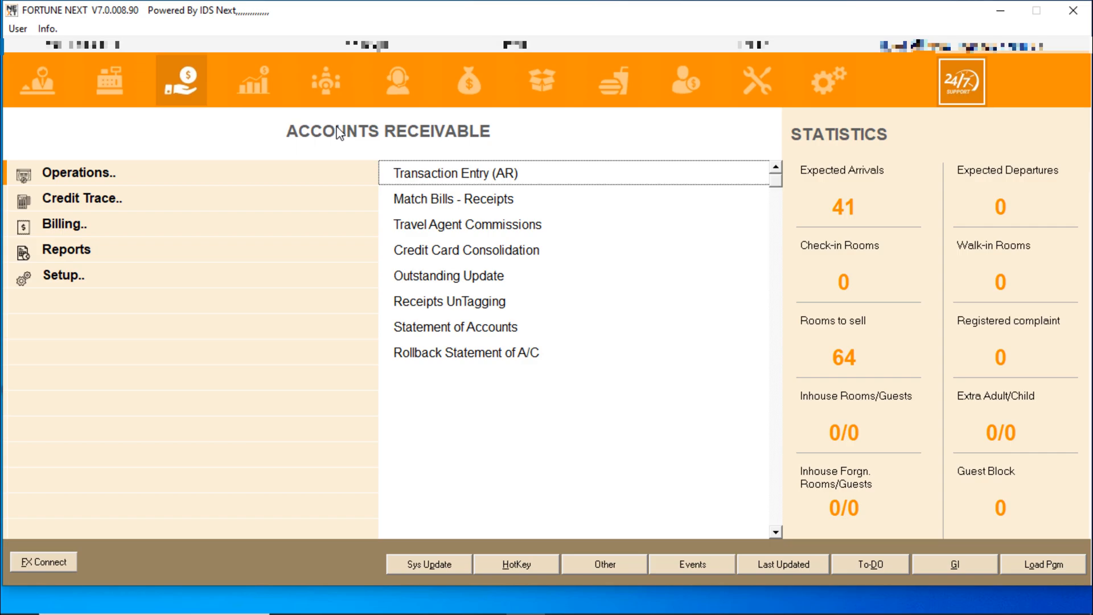
type("LED")
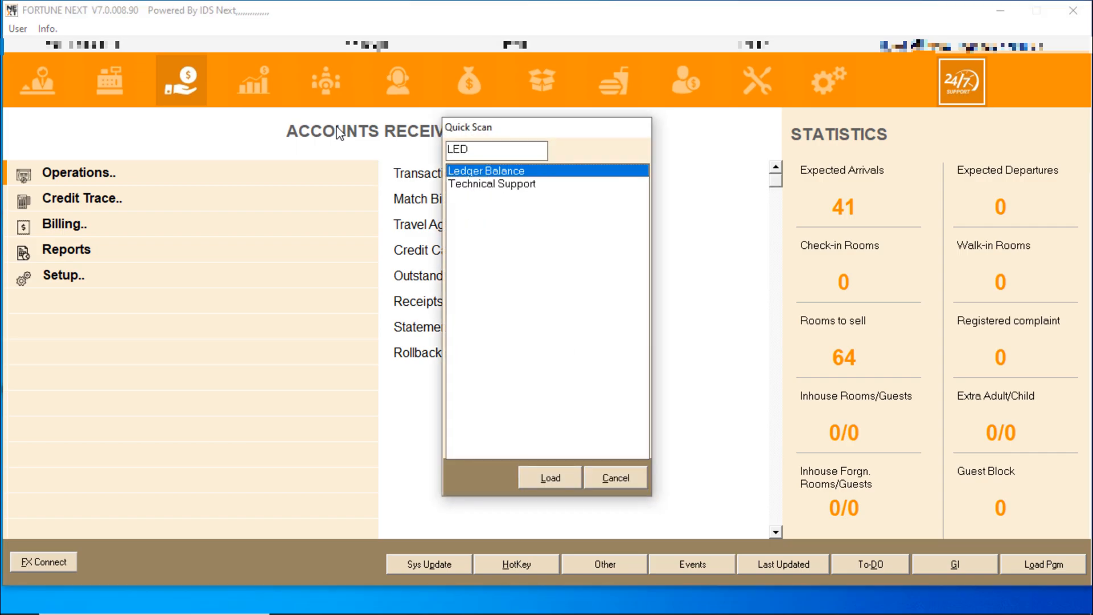
key("Down")
key("Return")
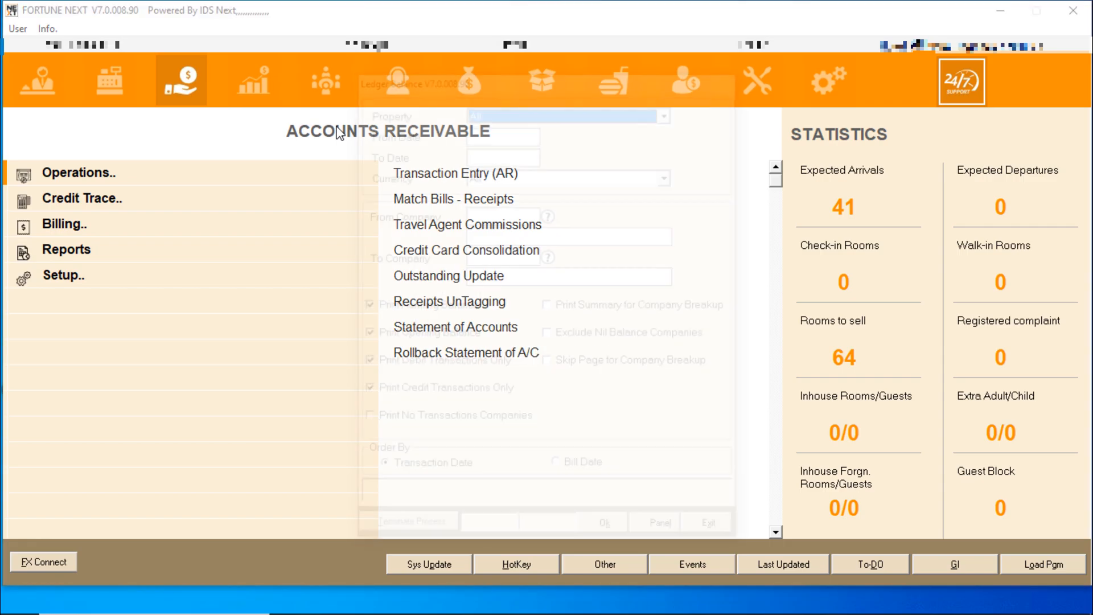
type("20")
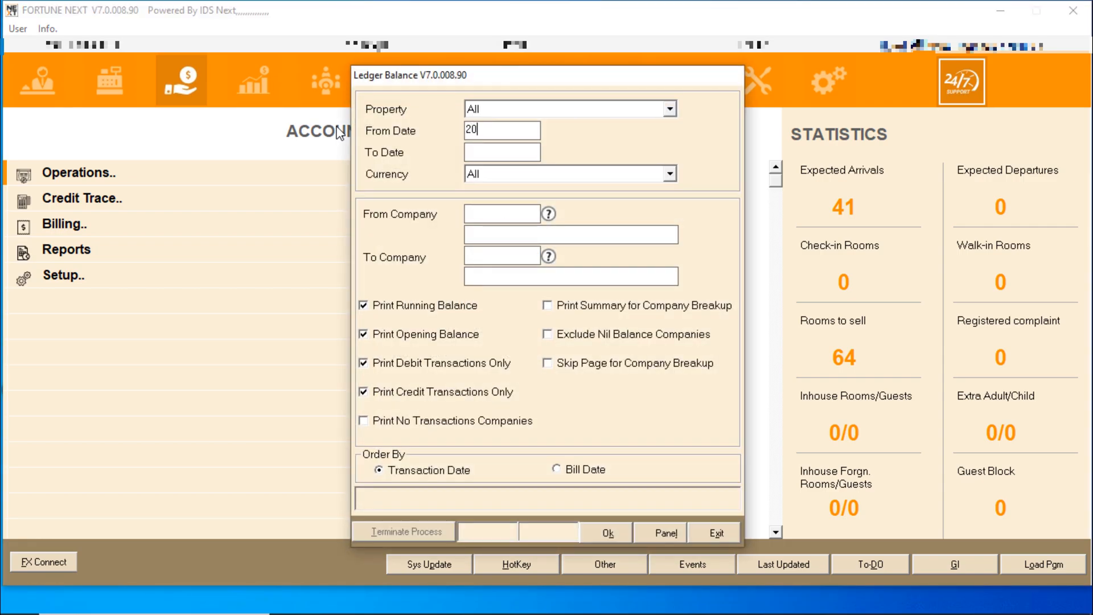
type("022024")
key("Tab")
type("20024")
key("Tab")
key("Return")
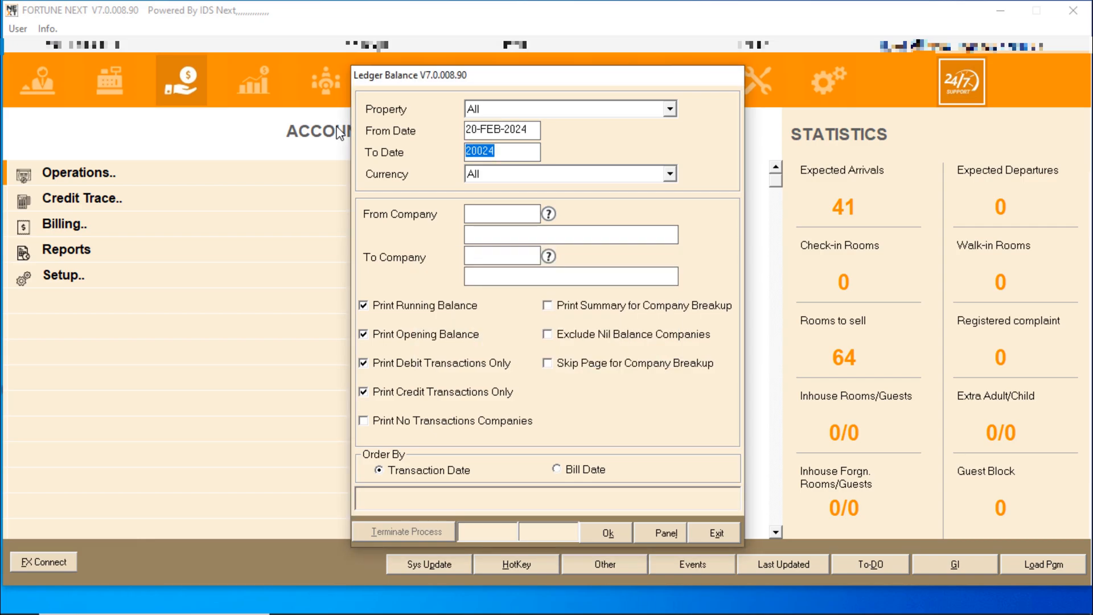
type("20022")
key("Tab")
key("Tab")
Set From and To Company to COM0015 M/S IMTECH and generate the report
key("F1")
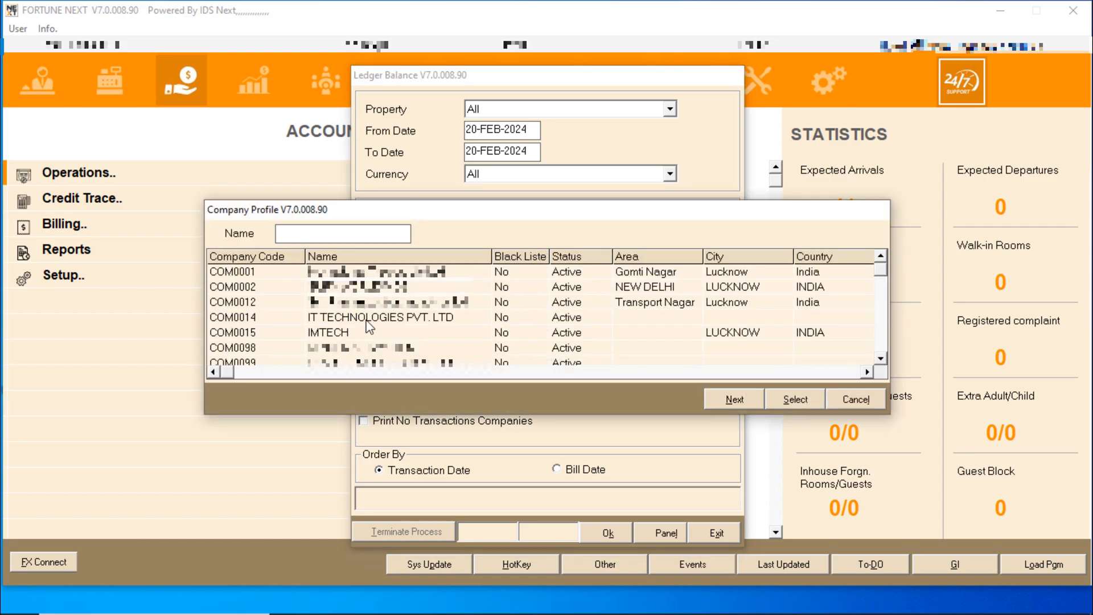
double_click(348, 333)
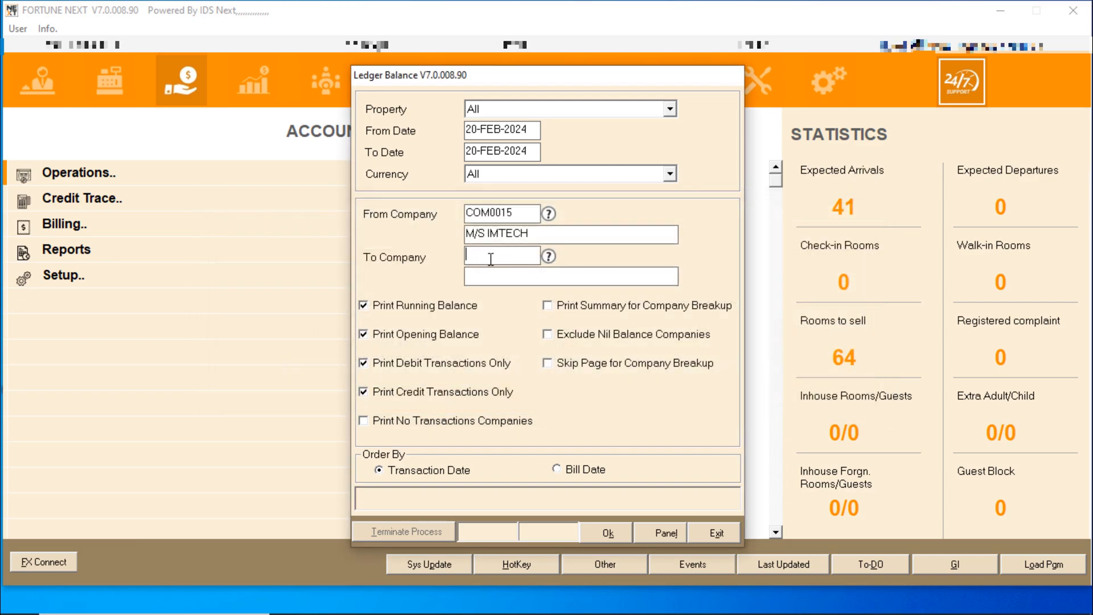
key("F1")
double_click(357, 333)
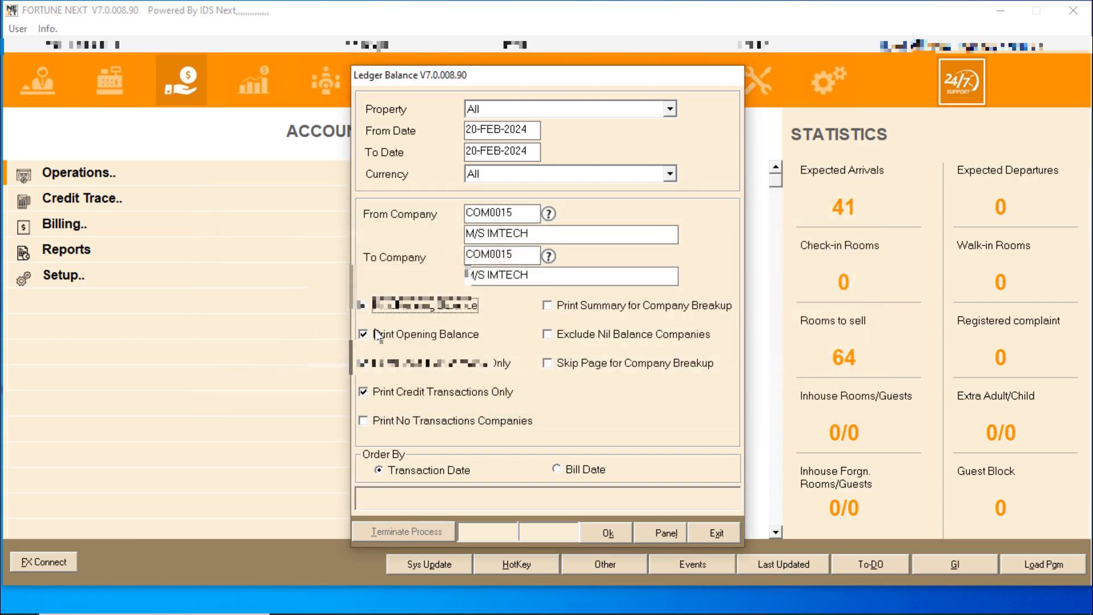
left_click(601, 533)
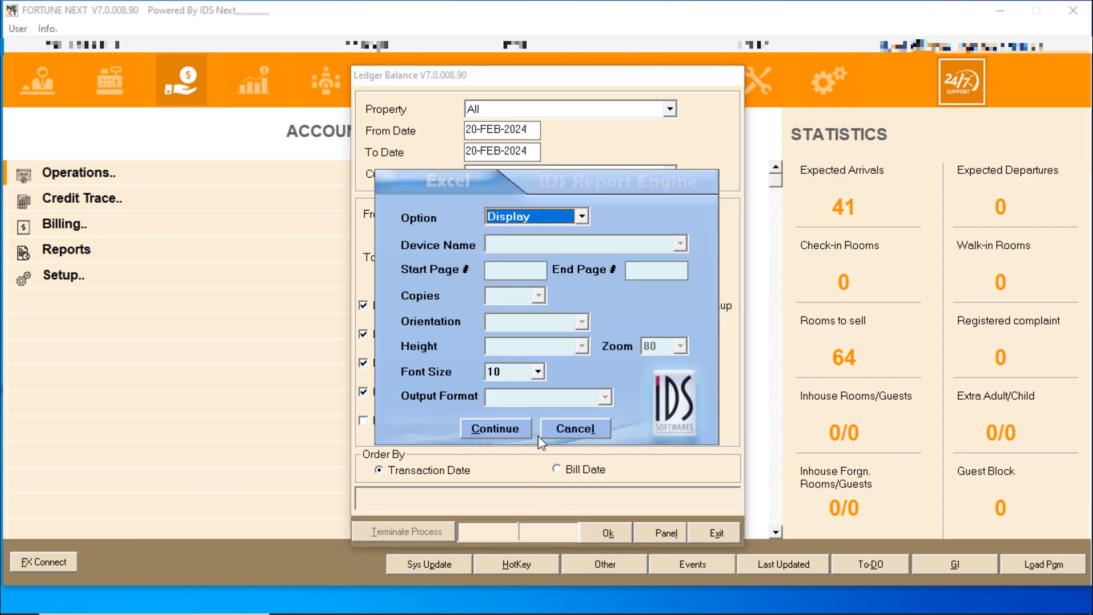
left_click(495, 430)
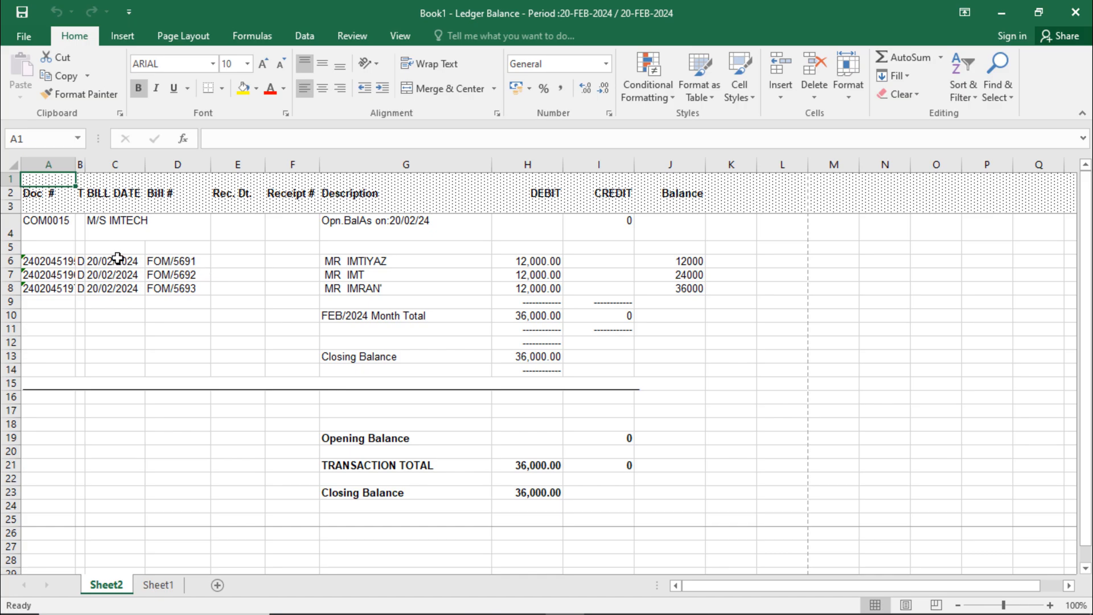
Check bill numbers FOM/5691–5693 and the closing balance figures in the IMTECH ledger report
left_click(171, 261)
left_click_drag(179, 288, 184, 289)
left_click(515, 367)
left_click_drag(496, 343, 585, 367)
left_click(591, 368)
left_click(603, 328)
Review the empty CREDIT column and the 36,000.00 closing balance, then close the workbook
left_click(617, 164)
left_click_drag(624, 231, 617, 369)
left_click(617, 326)
left_click_drag(605, 233, 611, 317)
left_click(612, 340)
left_click(617, 326)
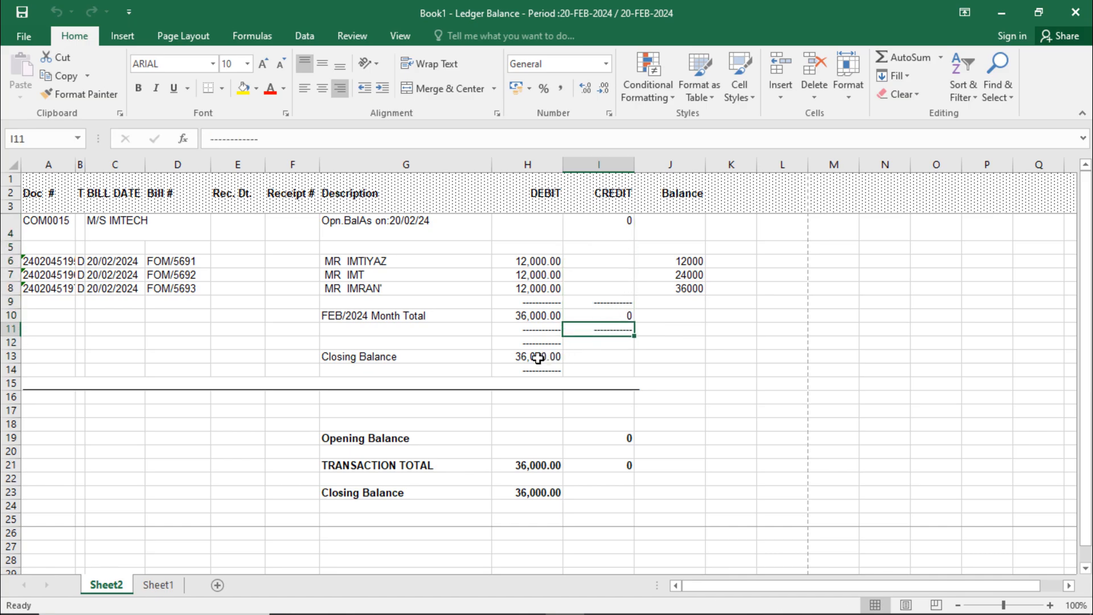
left_click_drag(495, 359, 546, 359)
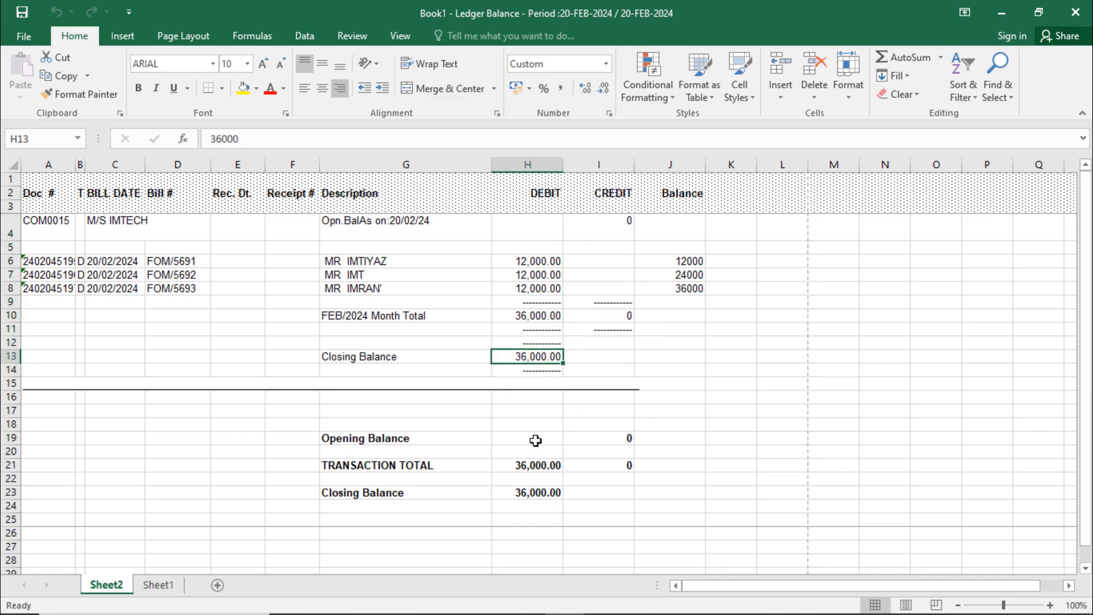
left_click(1078, 22)
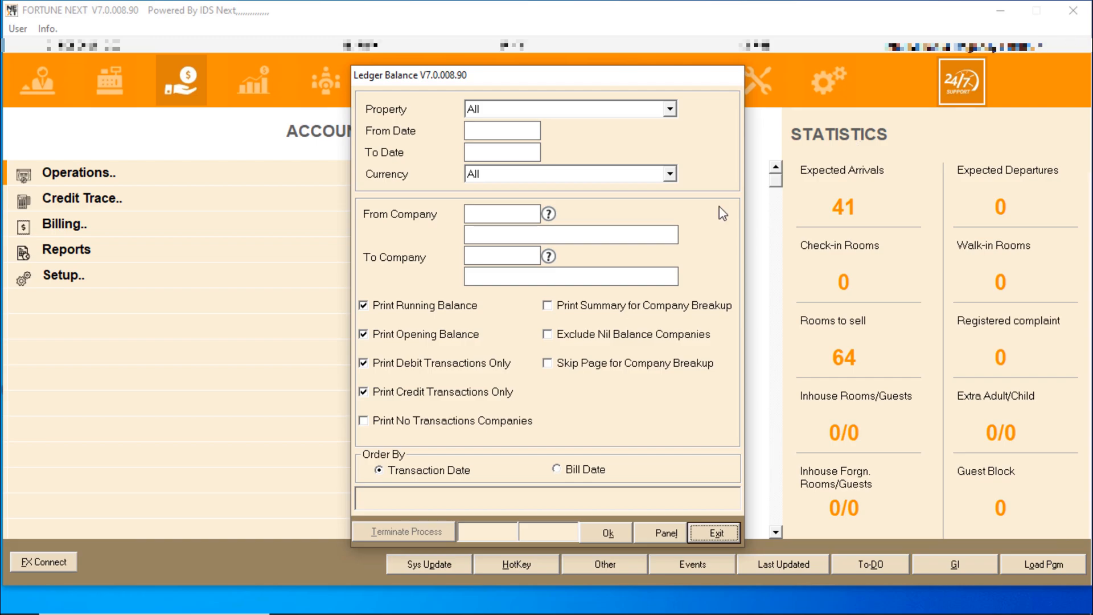
Close the Ledger Balance form and open receivables Transaction Entry past the test-mode notice
left_click(736, 533)
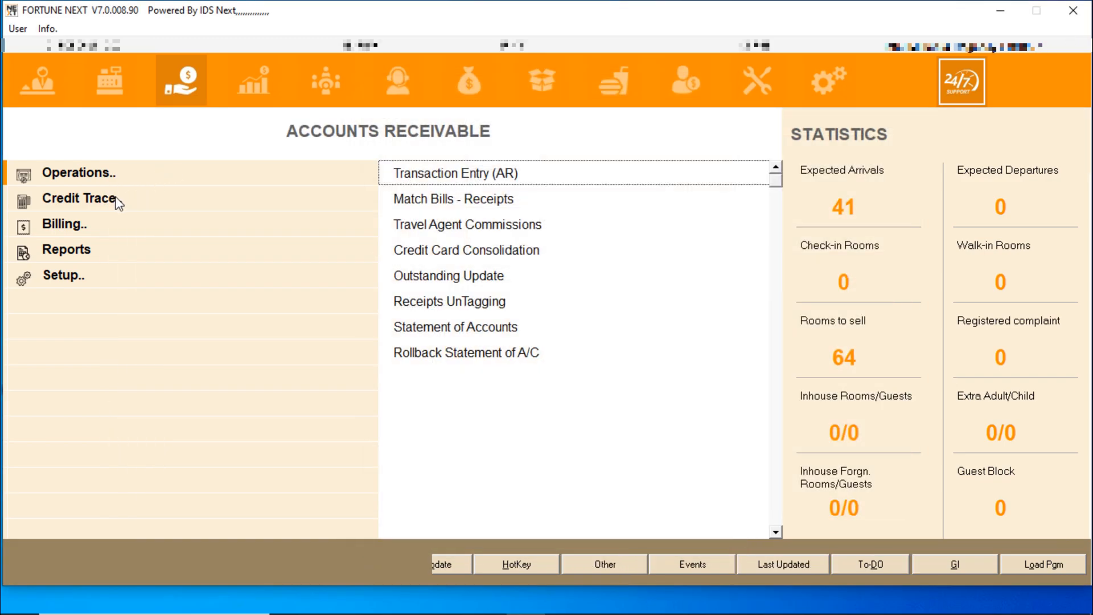
left_click(105, 177)
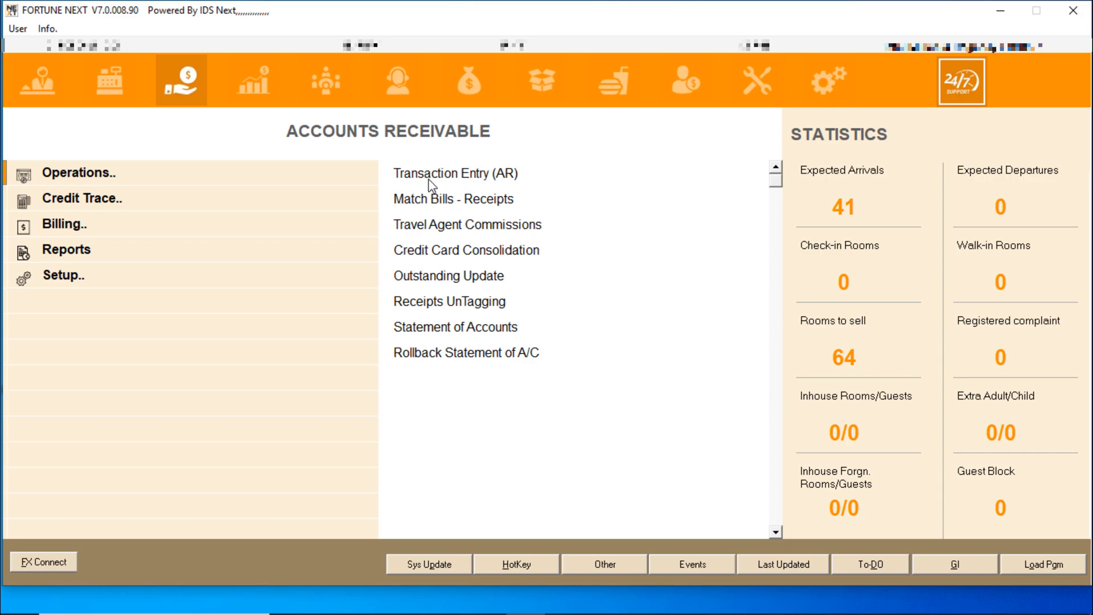
left_click(484, 176)
left_click(565, 362)
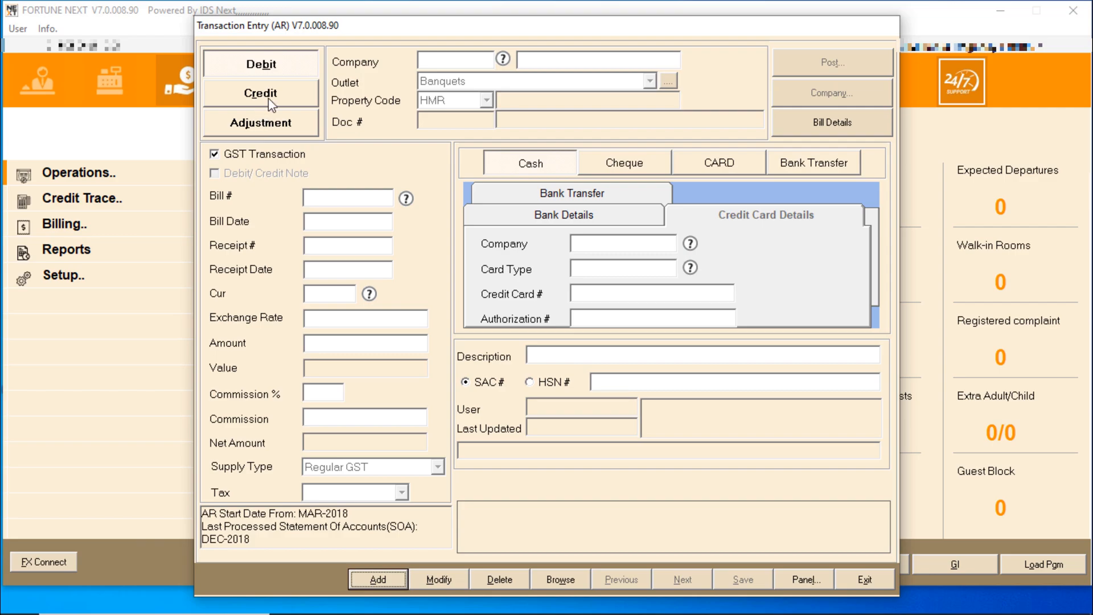
Start a credit entry for IMTECH at Front Office and bring up outstanding bill 5691
left_click(265, 97)
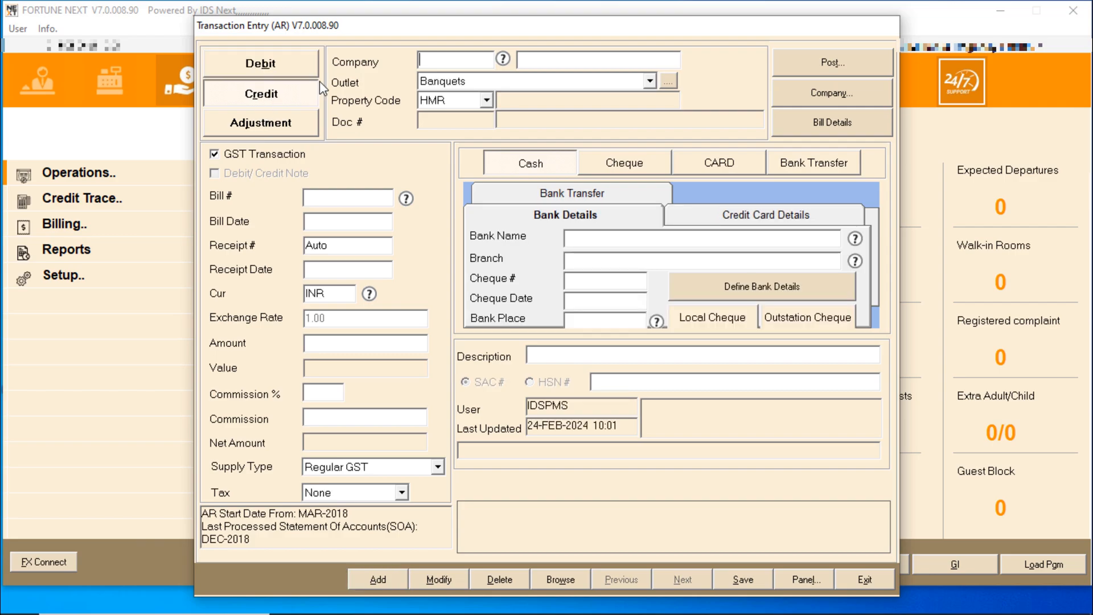
double_click(427, 61)
double_click(332, 335)
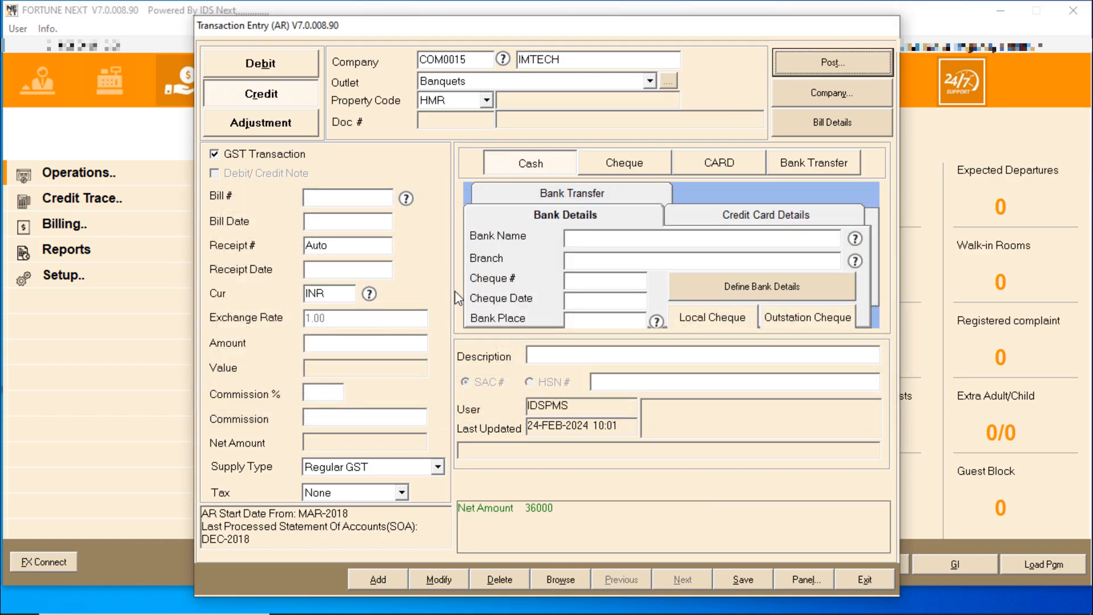
left_click(458, 83)
left_click(460, 112)
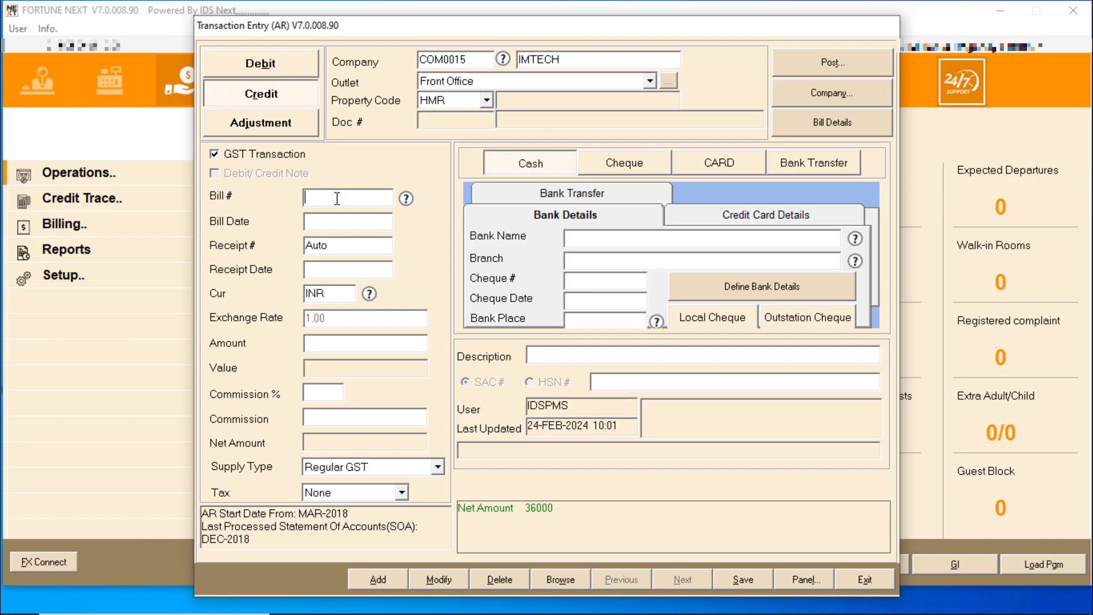
left_click(406, 198)
double_click(567, 250)
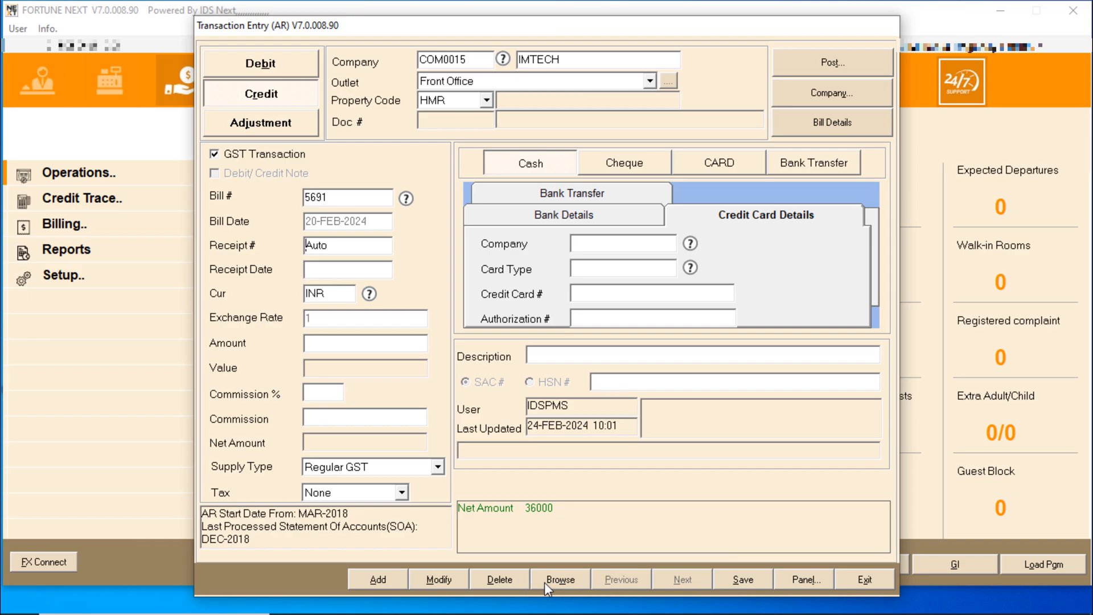
Add a fresh credit transaction with company COM0015 IMTECH
left_click(376, 578)
double_click(453, 61)
left_click(337, 332)
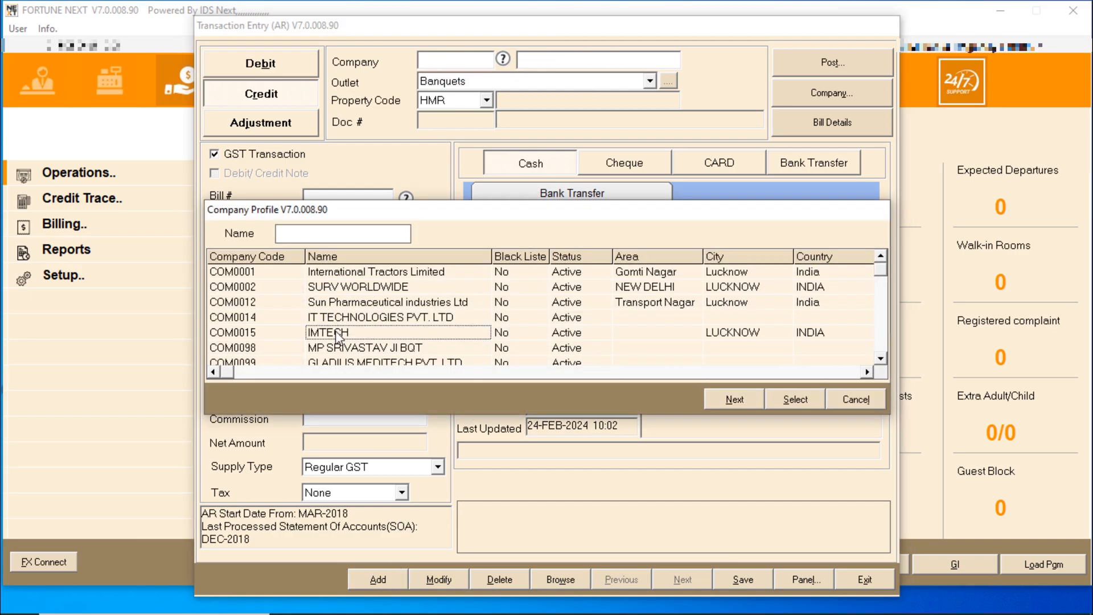
double_click(337, 333)
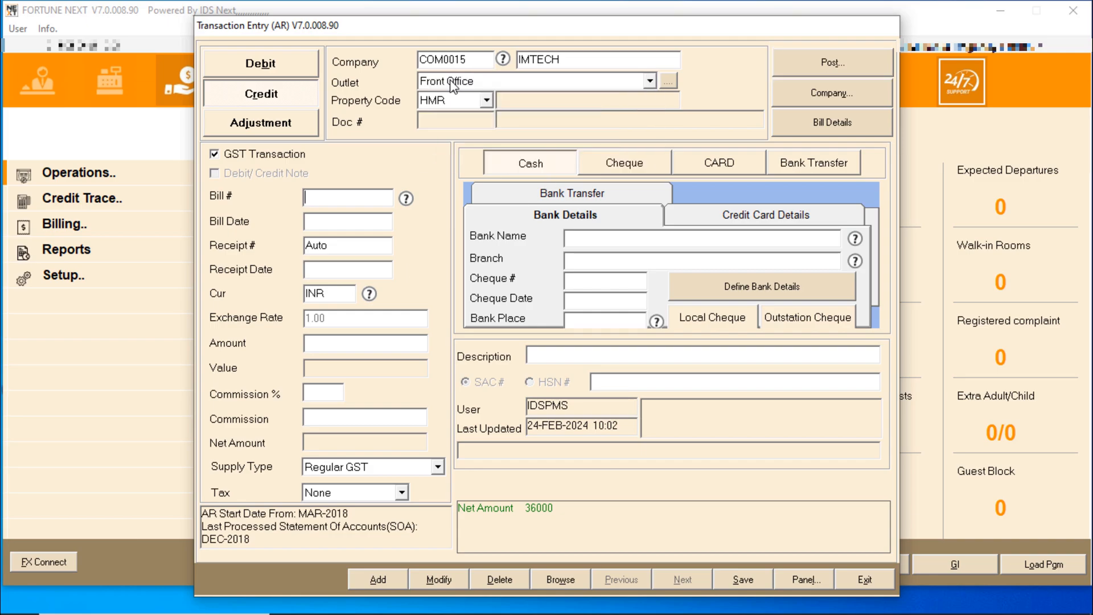
key("Tab")
key("Tab")
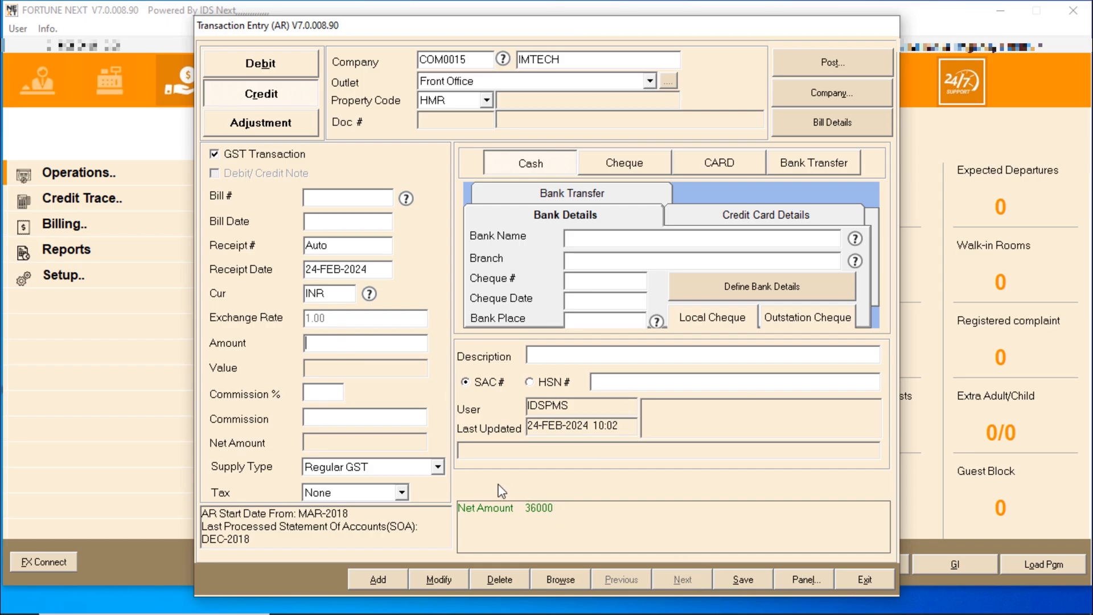
Enter a 36000 receipt amount and switch the payment mode from cash to card
type("36000")
key("Tab")
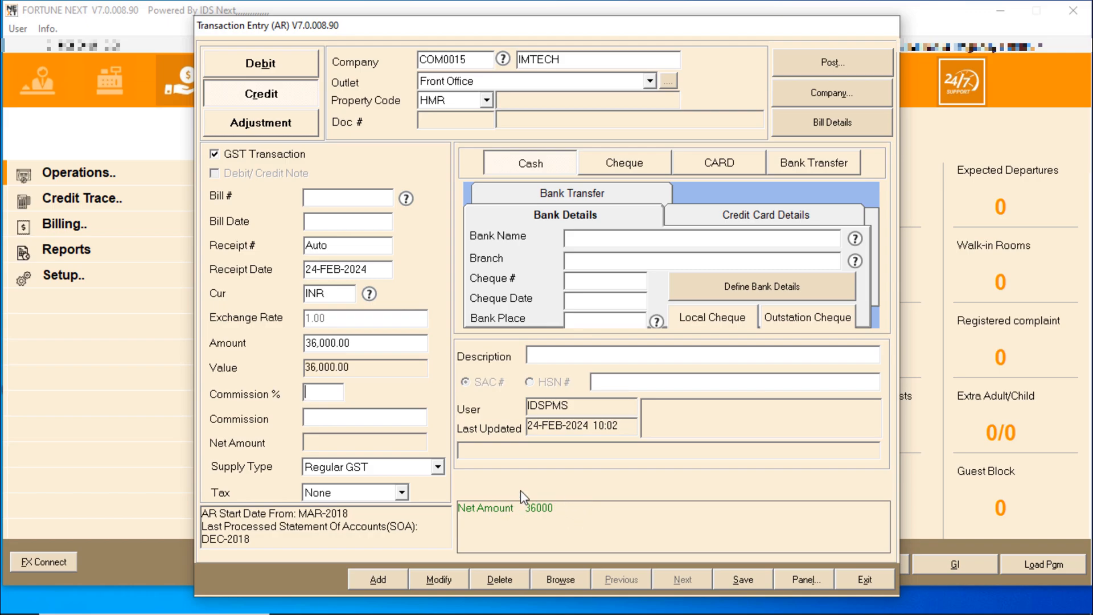
key("Tab")
key("Tab")
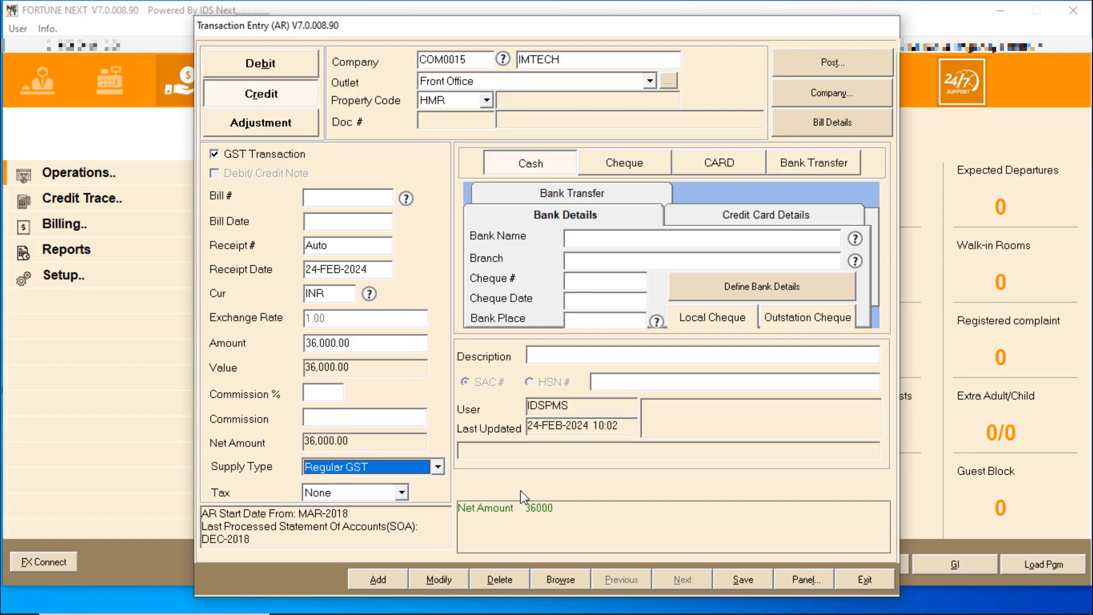
key("Tab")
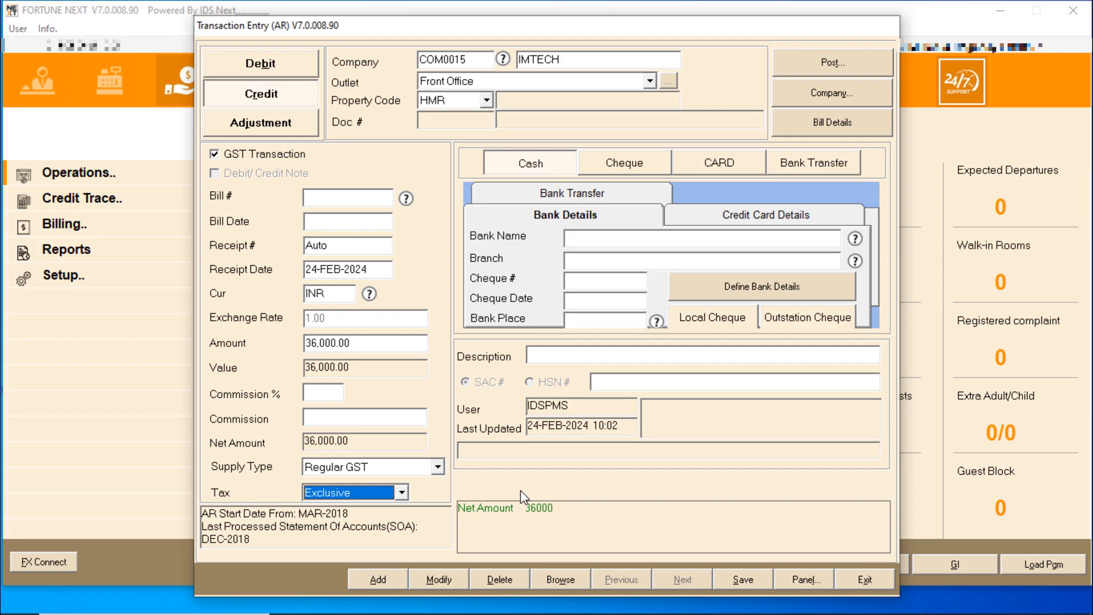
key("Tab")
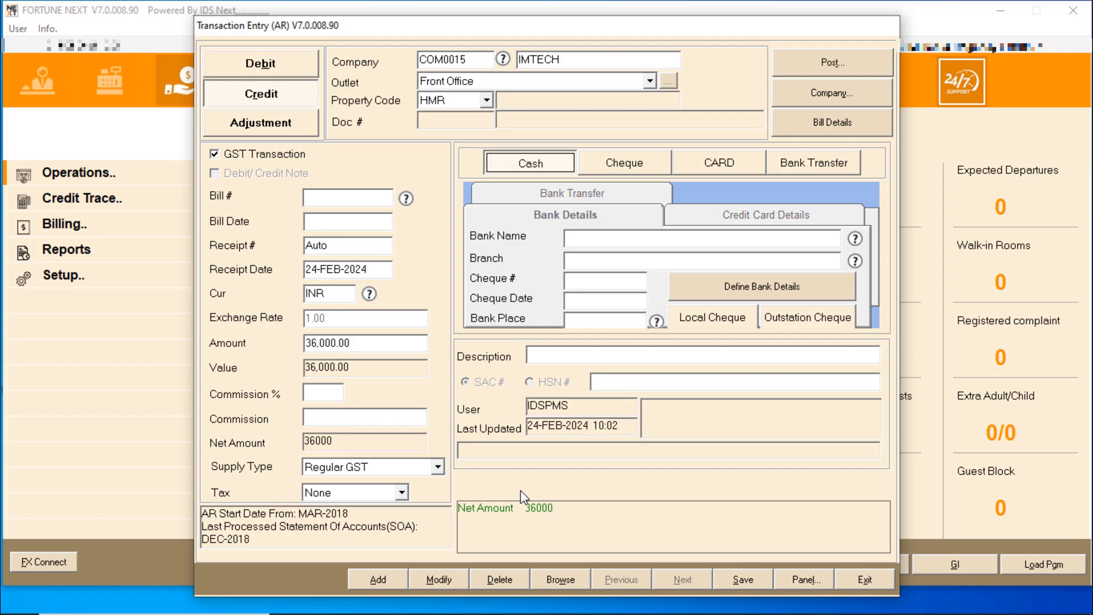
left_click(619, 166)
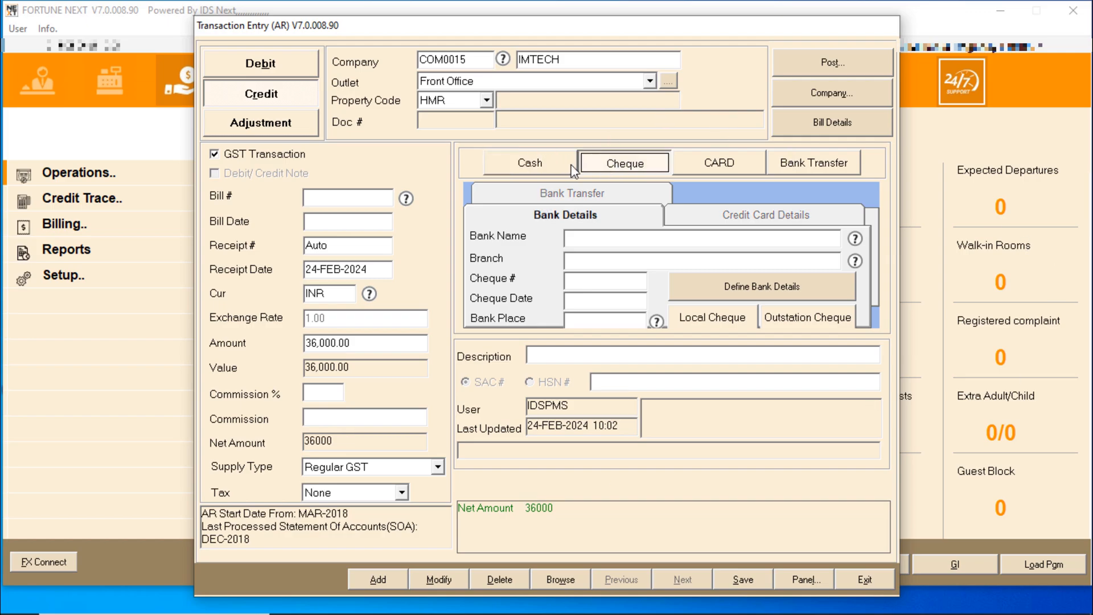
left_click(743, 164)
left_click(597, 240)
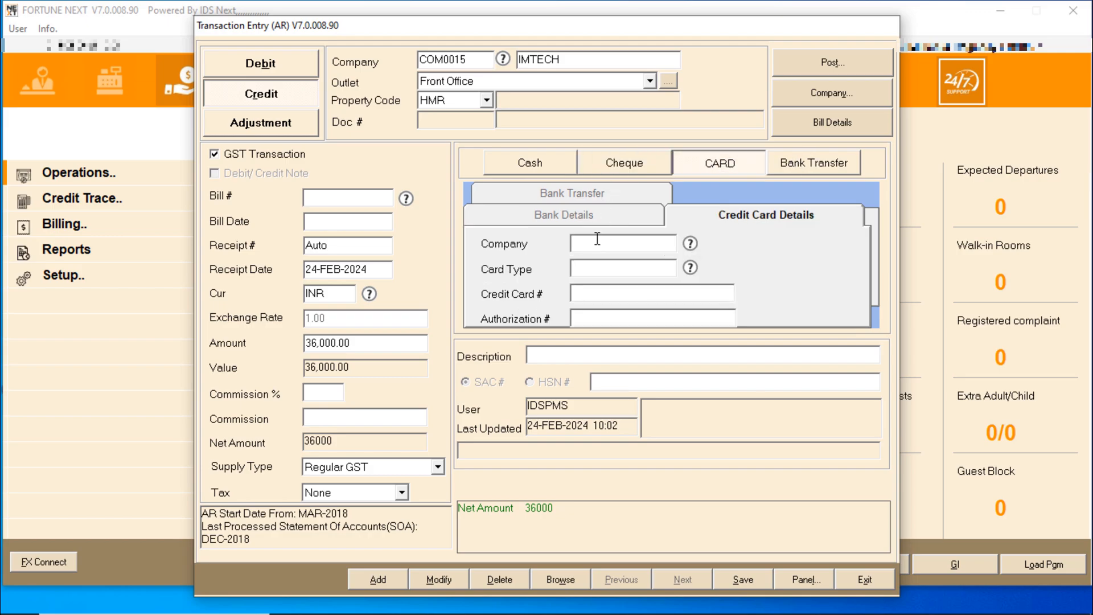
Fill in card company CRDBTHD, card type BANK, the card number and description 'PAYMMENT RCVD'
left_click(690, 244)
double_click(510, 259)
double_click(588, 264)
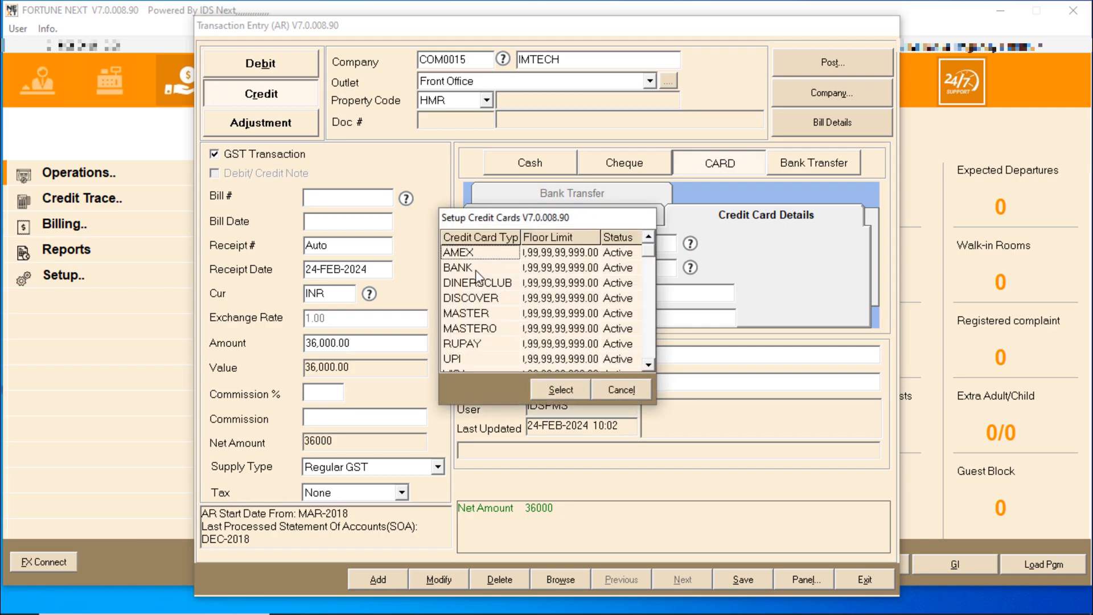
double_click(476, 269)
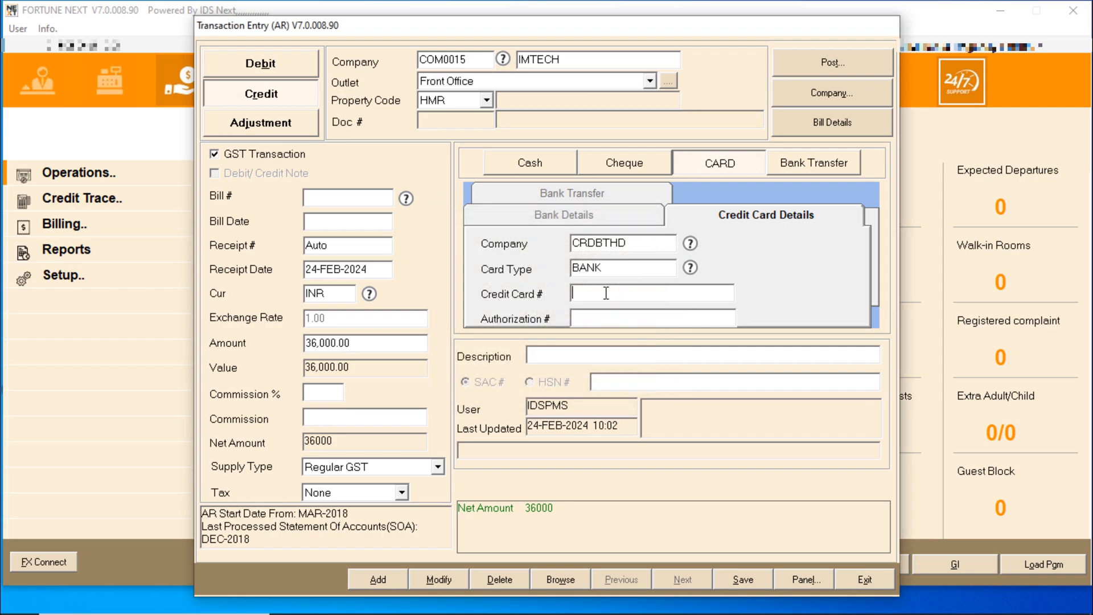
type("2222222222222222")
key("Tab")
key("Tab")
type("PAYM")
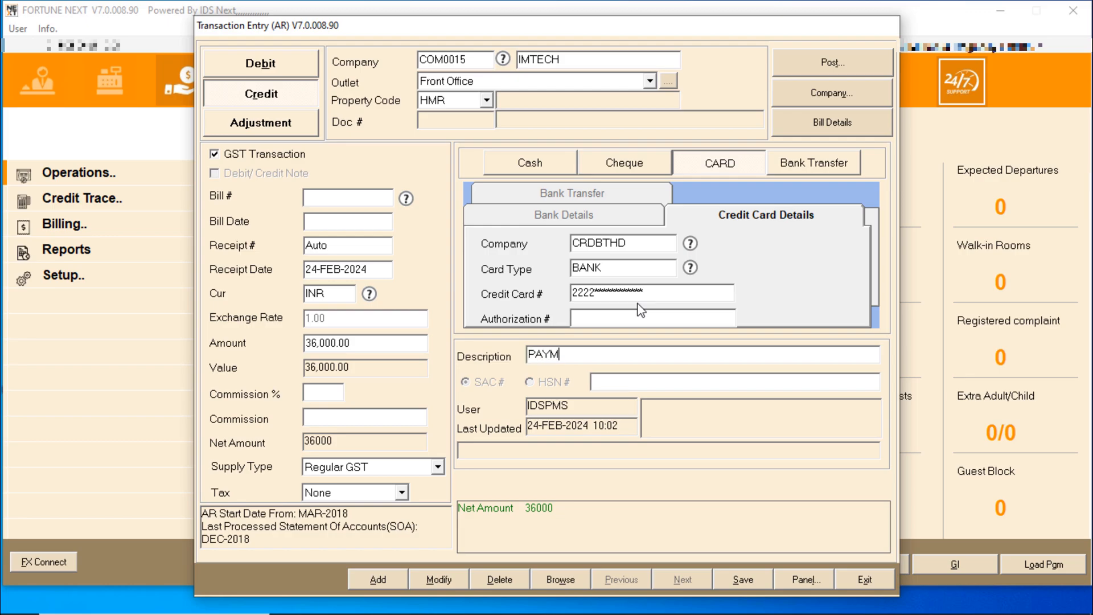
type("MENT RCVD")
Save the 36,000 card receipt as receipt 759, dismiss the warnings, and exit the entry form
left_click(733, 574)
left_click(590, 368)
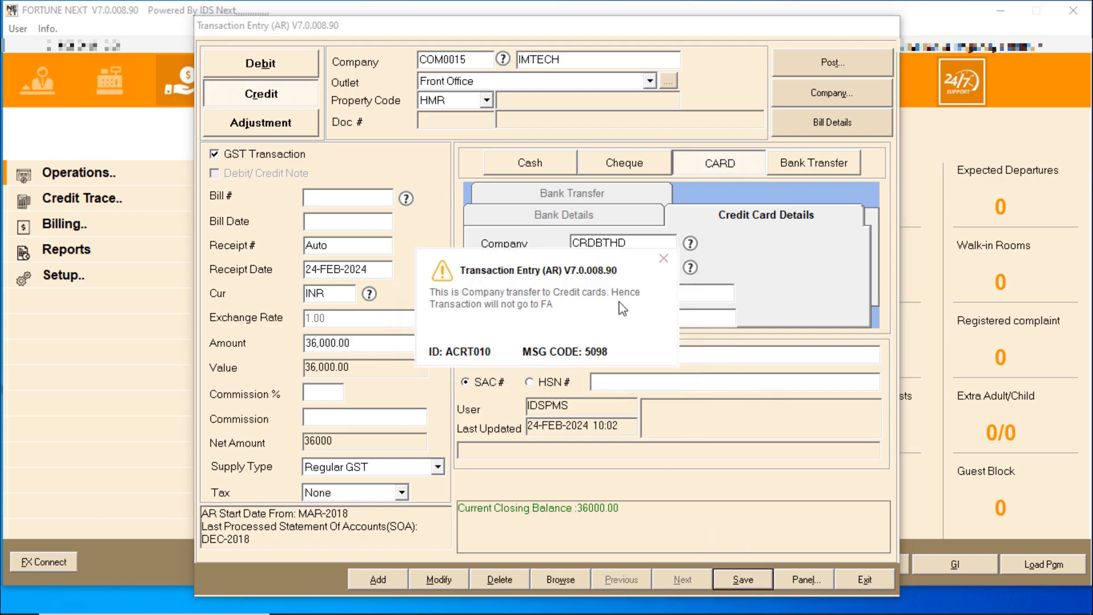
left_click(663, 258)
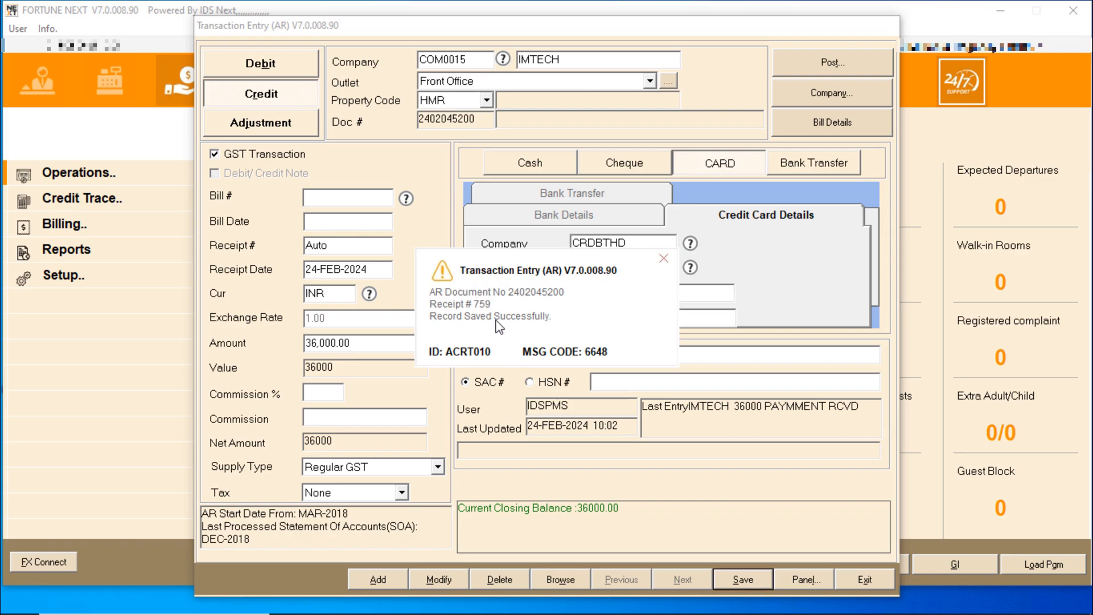
left_click(665, 265)
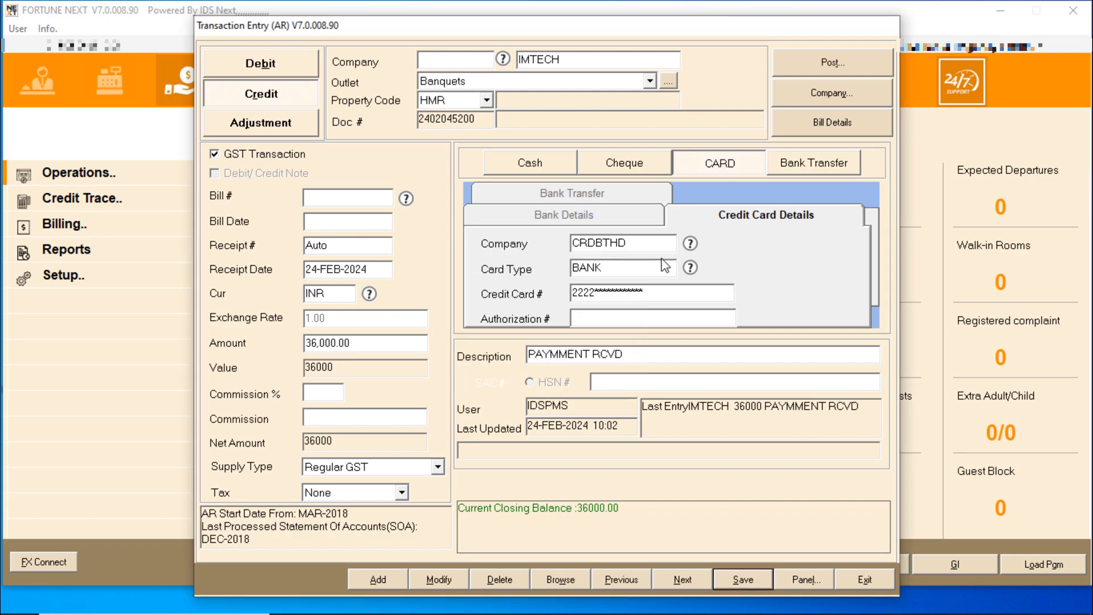
left_click(865, 578)
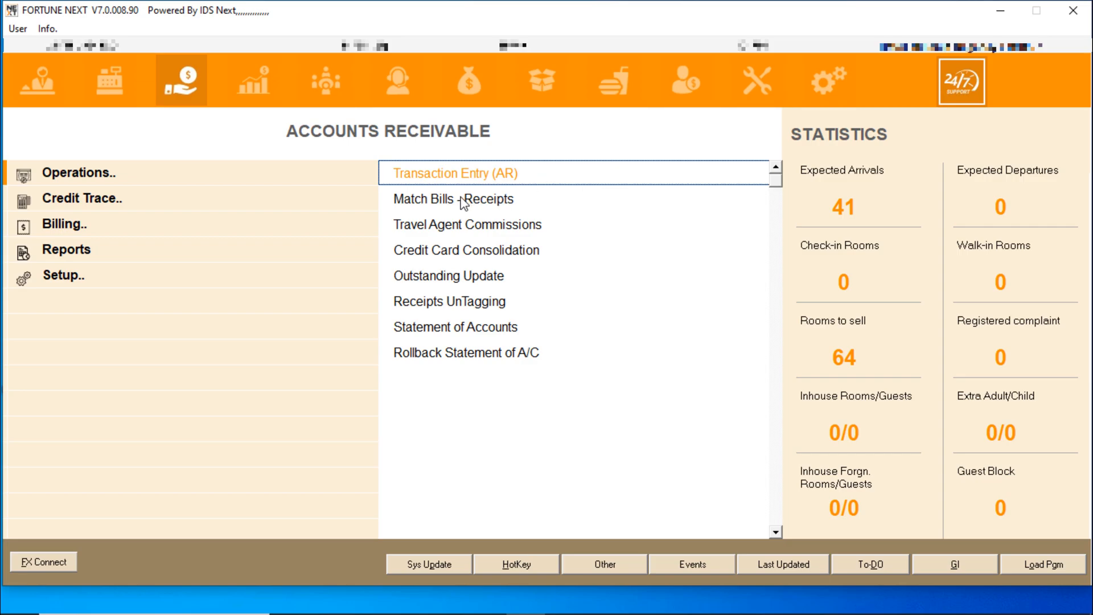
Launch Match Bills - Receipts and acknowledge the test-mode notice
left_click(484, 204)
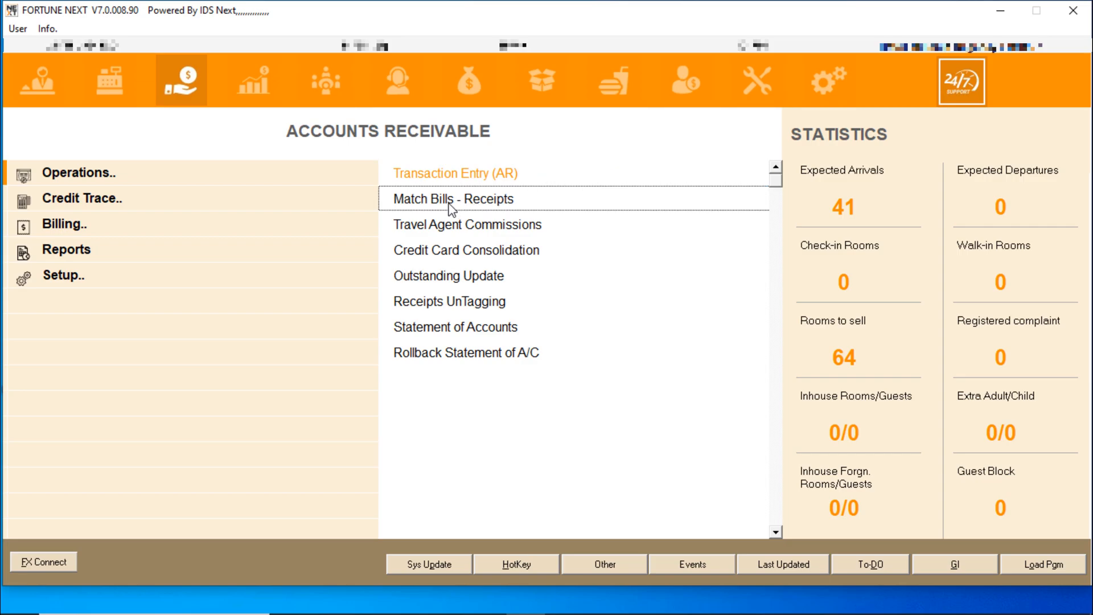
double_click(486, 200)
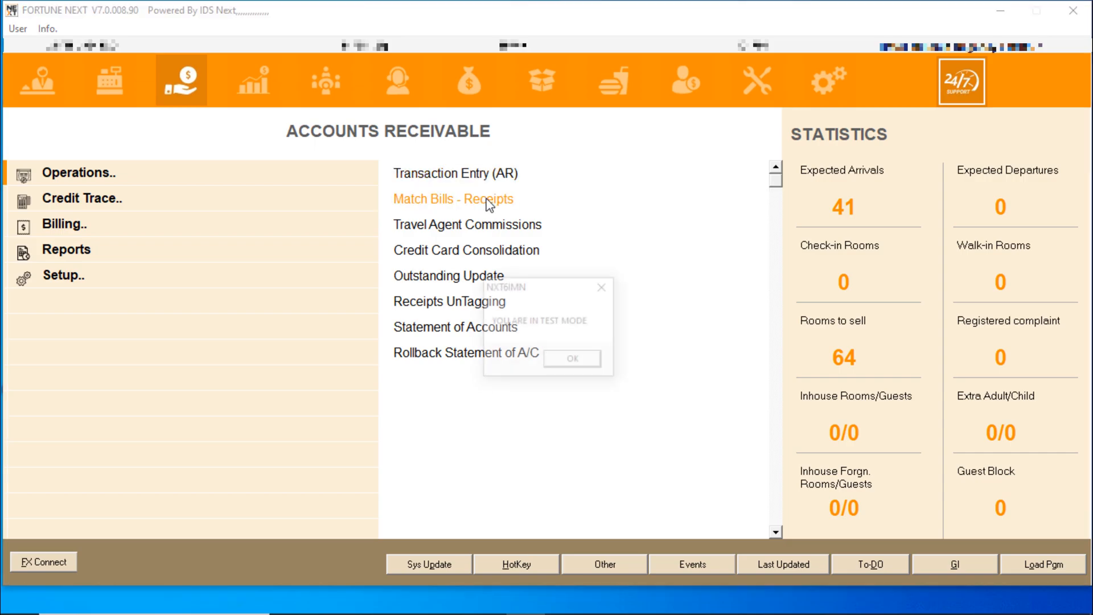
left_click(602, 363)
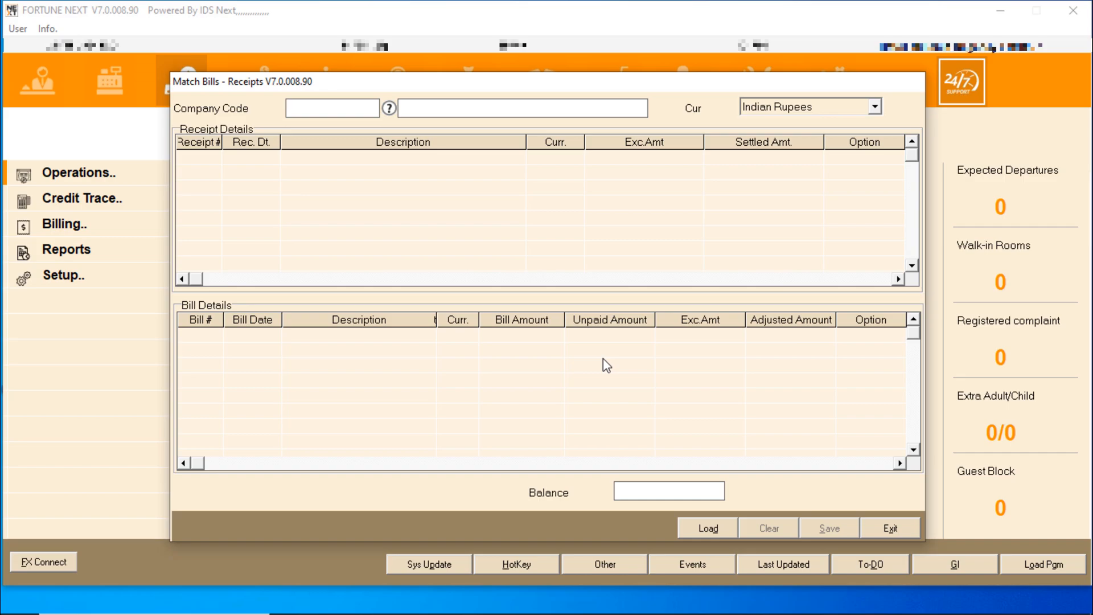
Choose company COM0015 M/S IMTECH and load its receipt 759 with bills 5691–5693
key("F1")
left_click(359, 323)
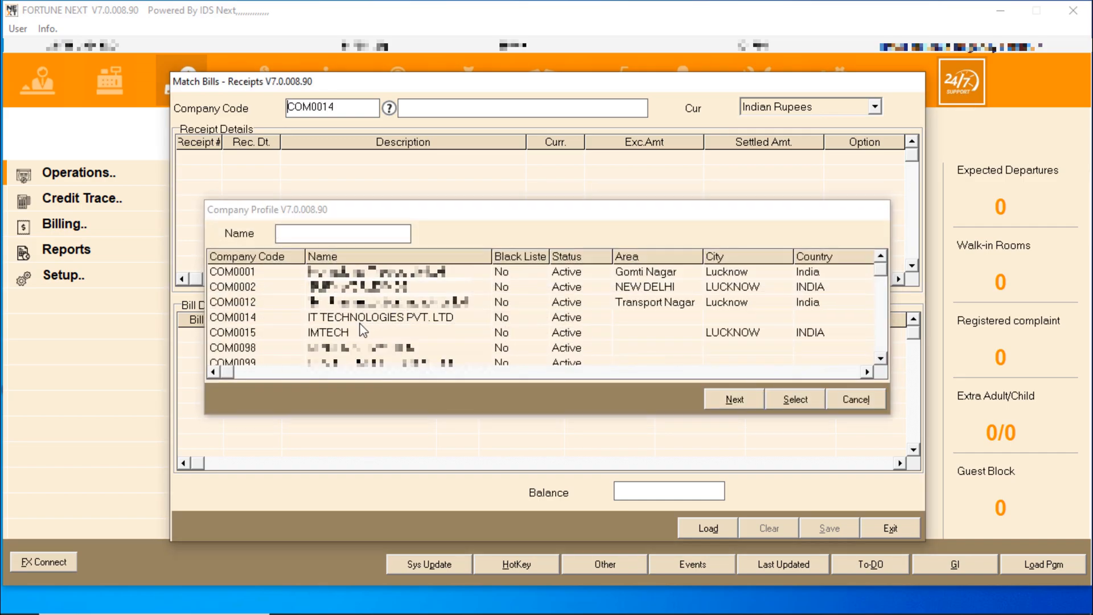
double_click(361, 325)
left_click(349, 108)
key("F1")
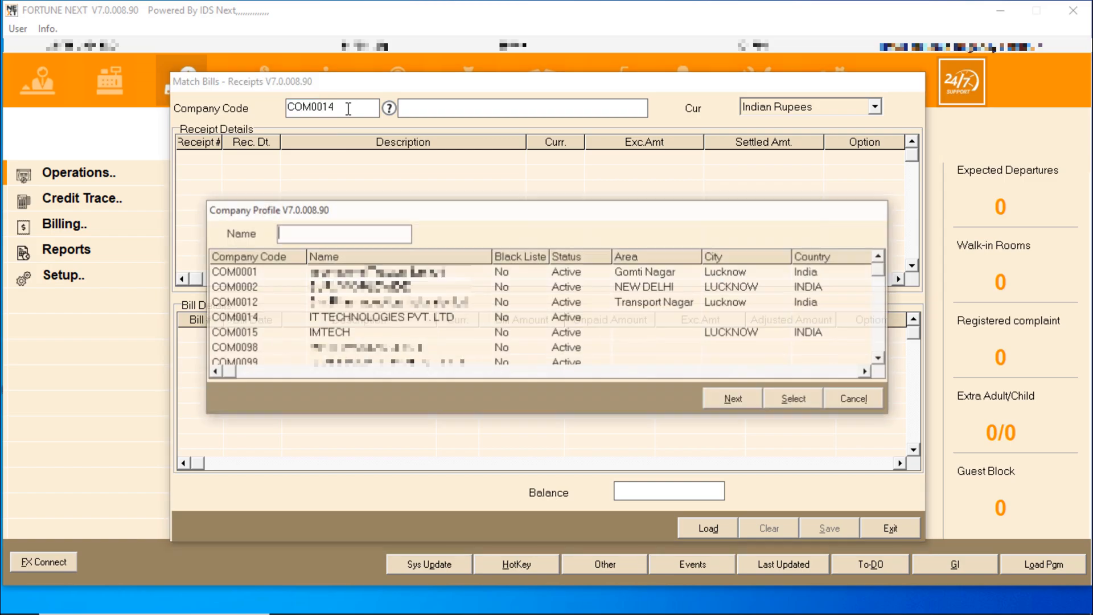
double_click(358, 332)
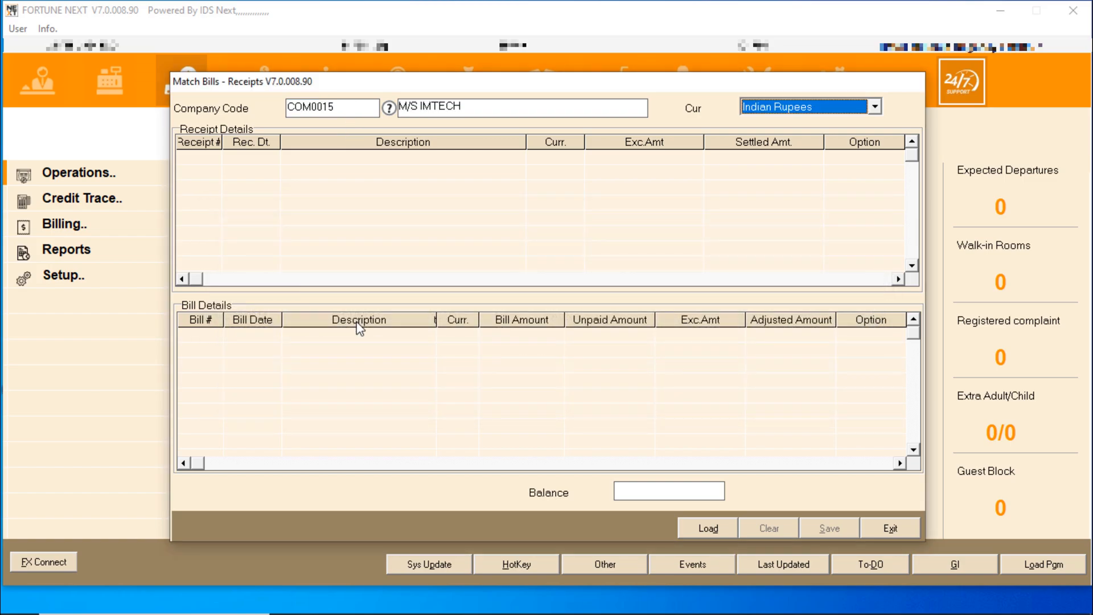
key("Tab")
key("Return")
key("Tab")
key("Tab")
key("Return")
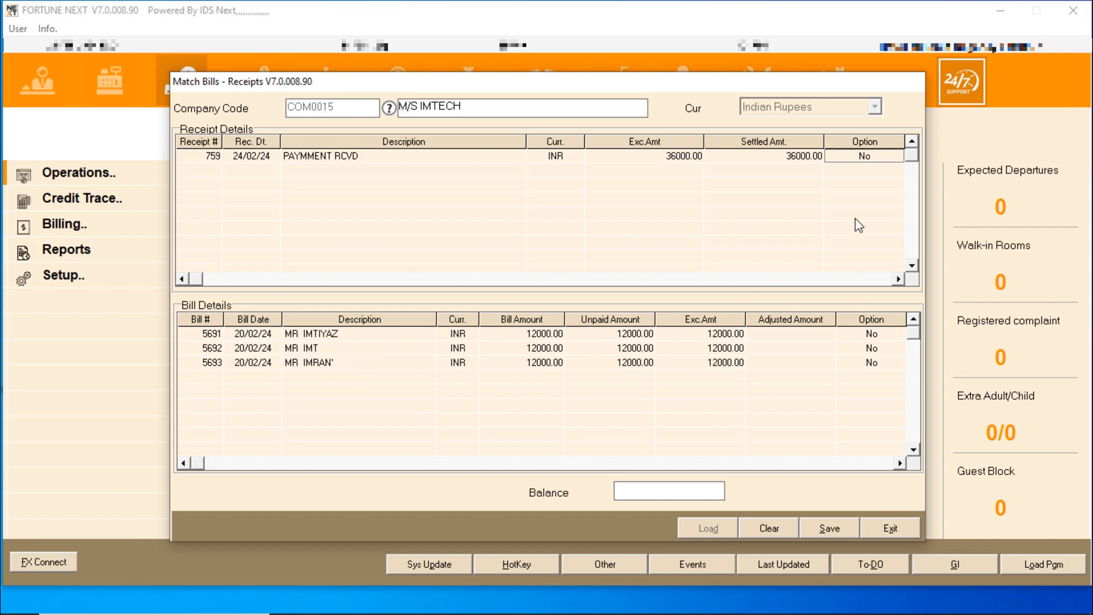
Adjust receipt 759 against bills 5691, 5692 and 5693 at 12,000 each, save, and exit
double_click(864, 156)
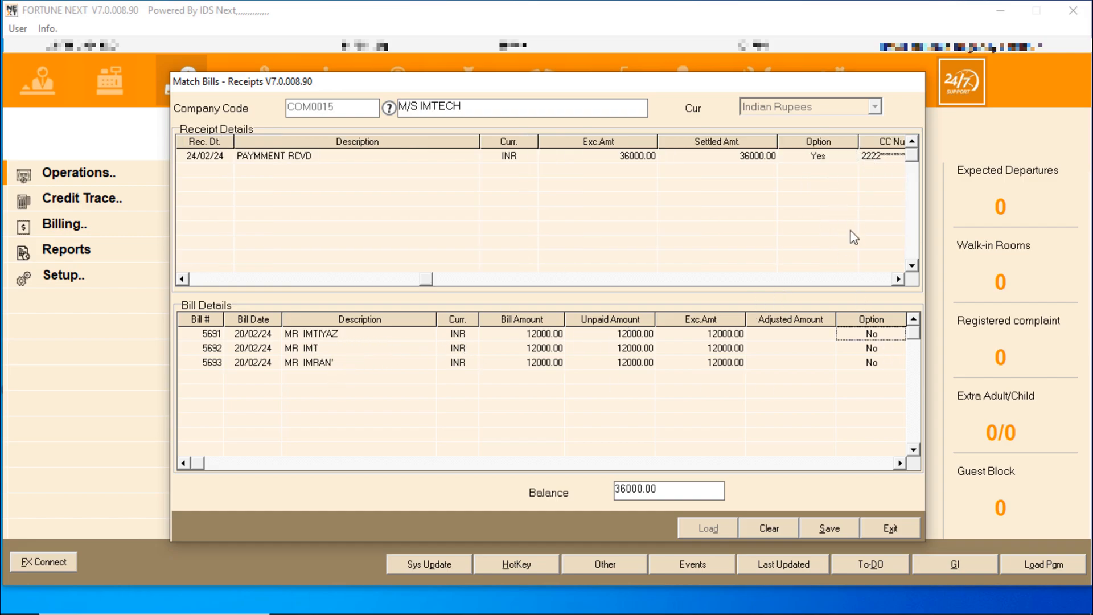
key("Return")
key("Return")
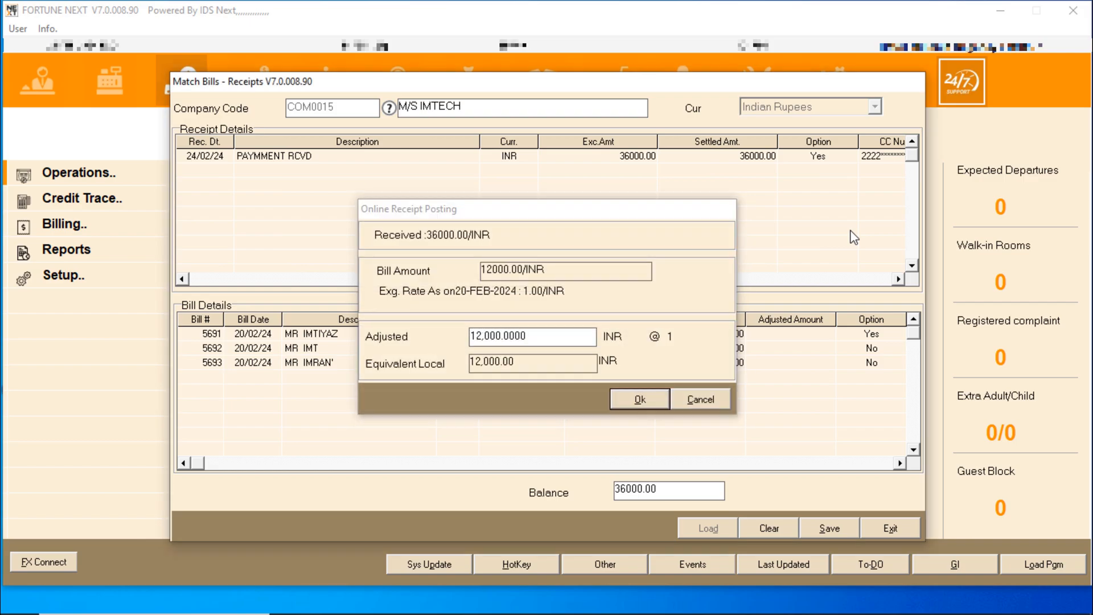
key("Return")
key("Return")
key("Return")
key("Return")
key("Return")
key("Return")
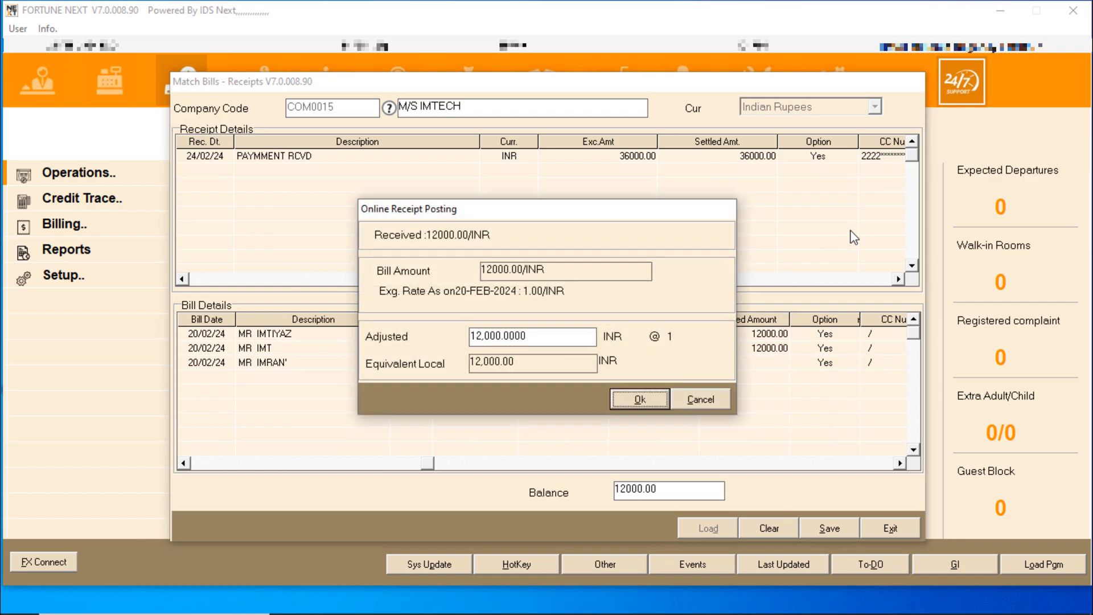
key("Return")
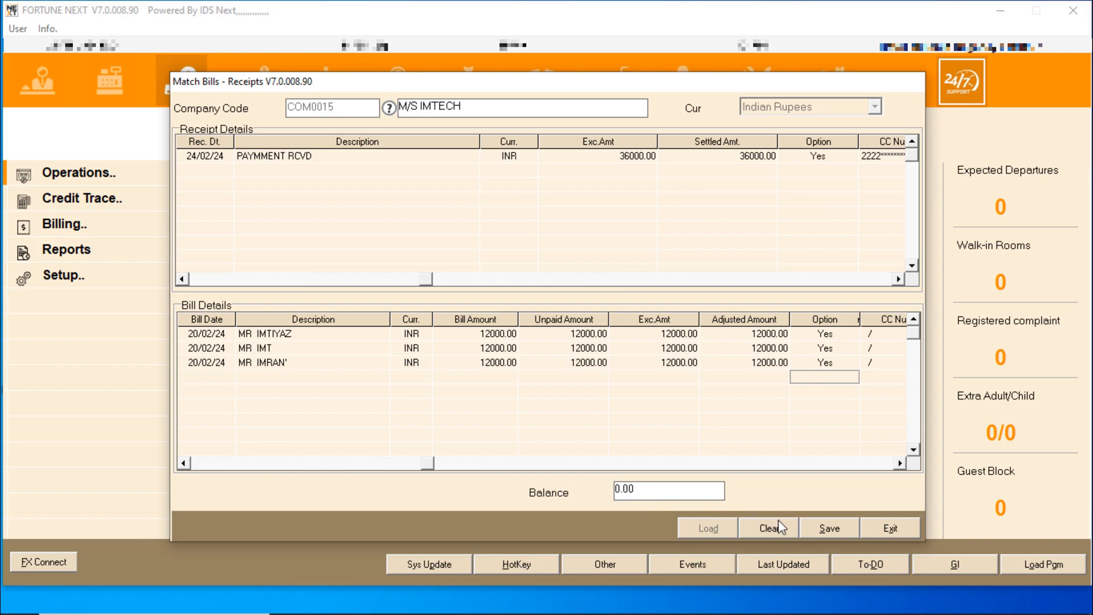
left_click(827, 527)
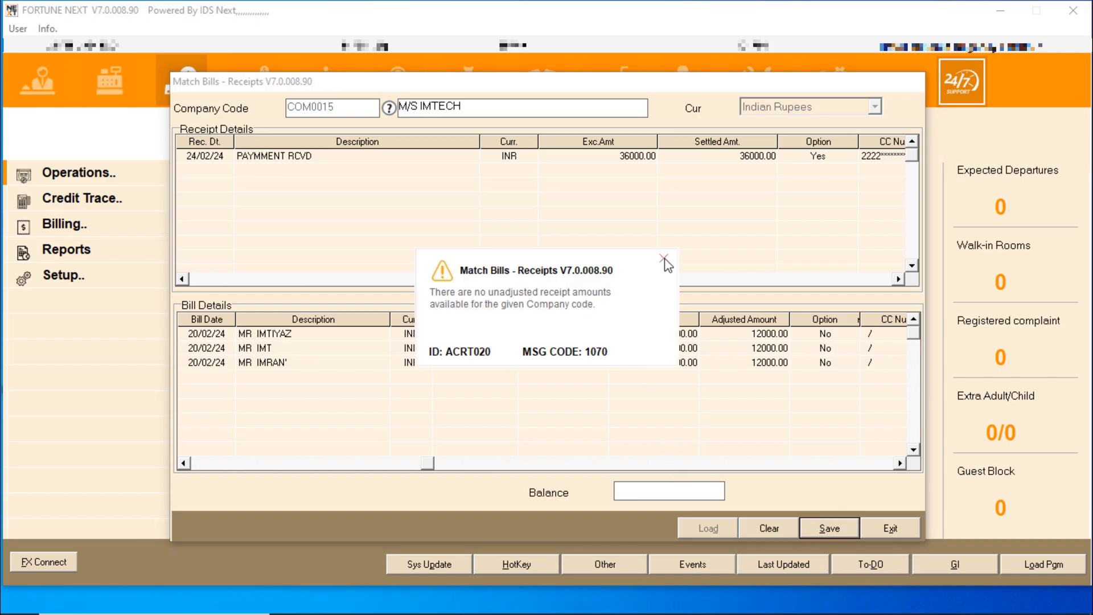
left_click(664, 259)
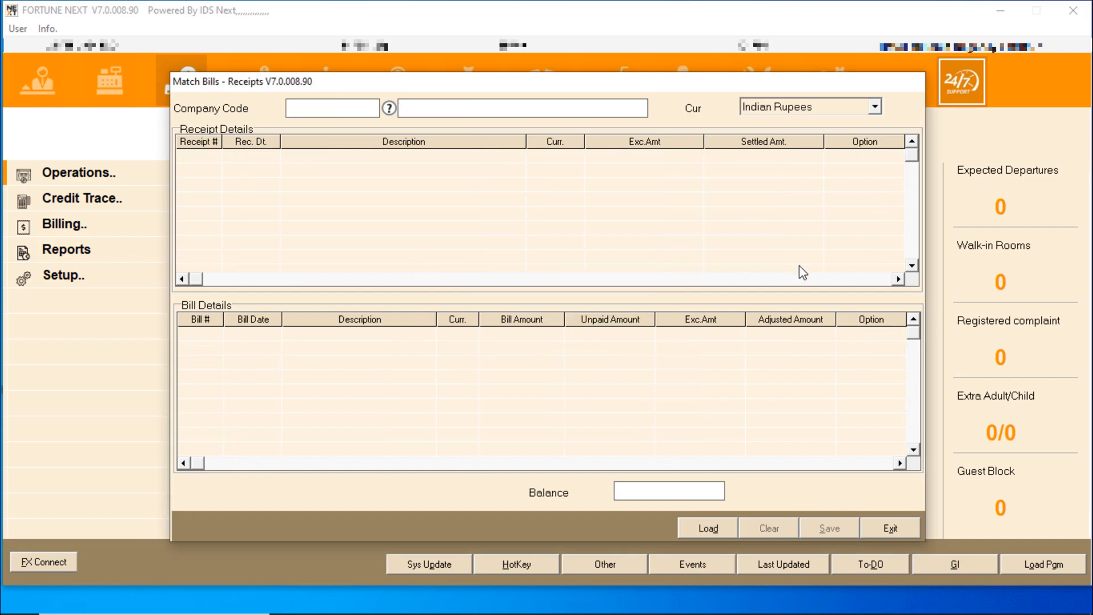
left_click(890, 528)
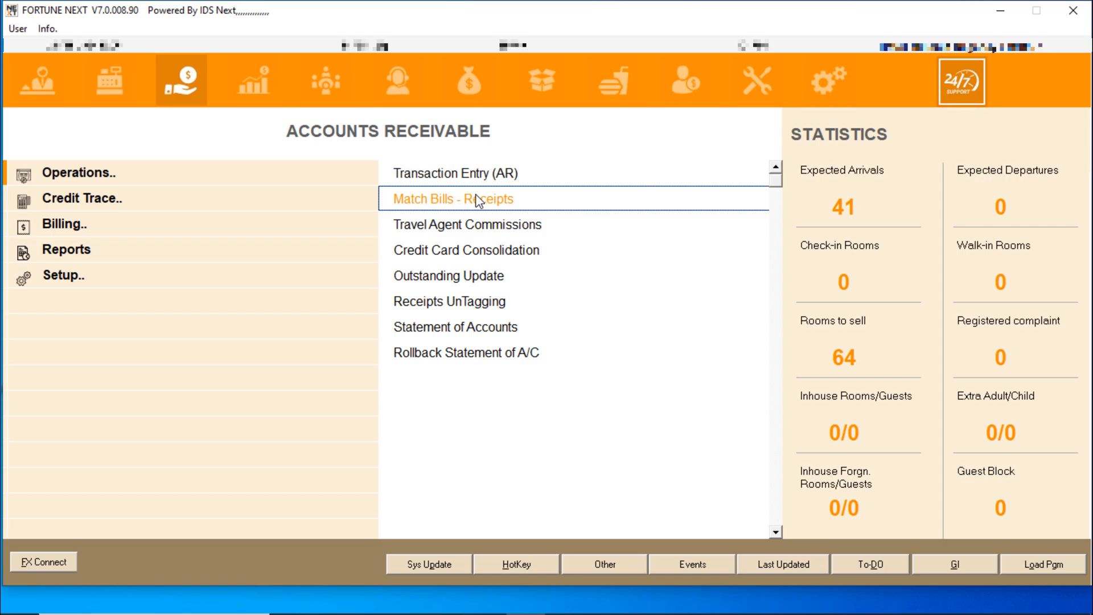
Run the Ledger Balance report (via LEDG) for COM0015 M/S IMTECH, 20-FEB-2024 to 24-FEB-2024
type("LED")
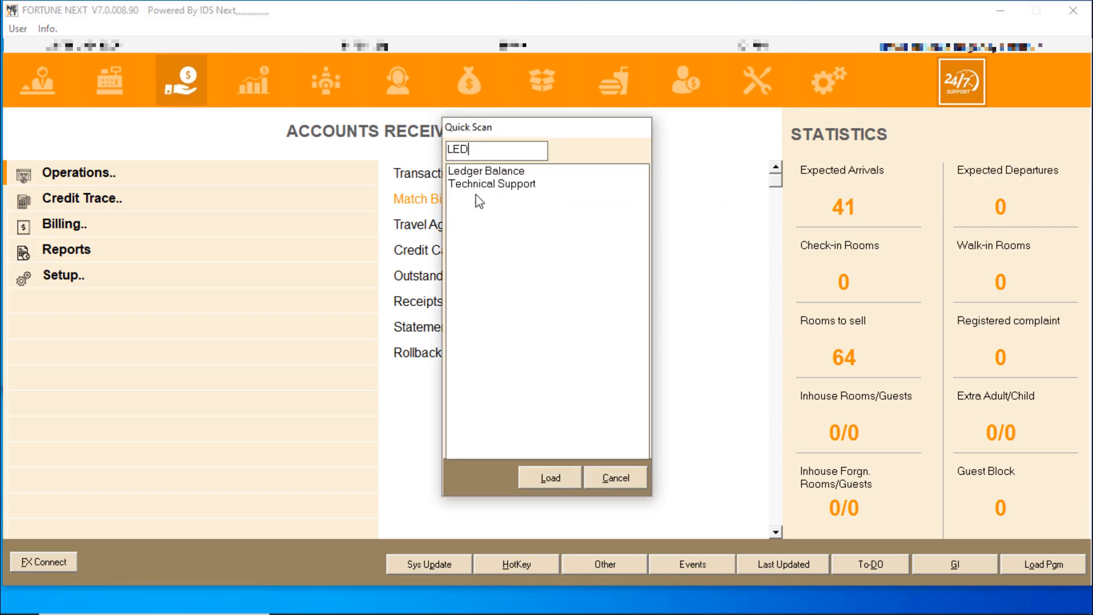
type("G")
key("Down")
key("Return")
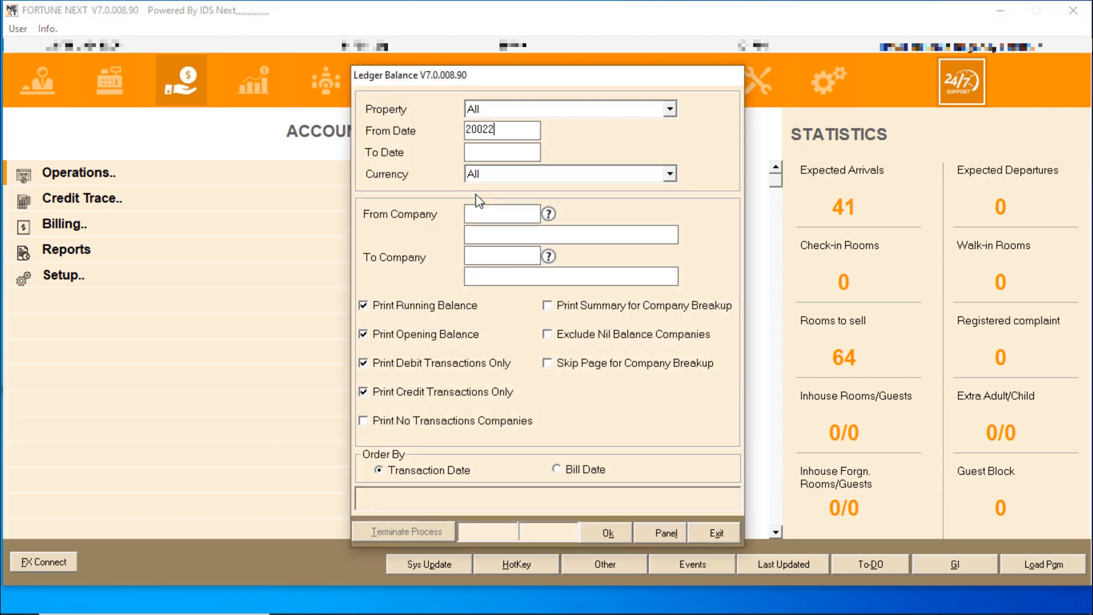
key("Tab")
key("Tab")
key("Tab")
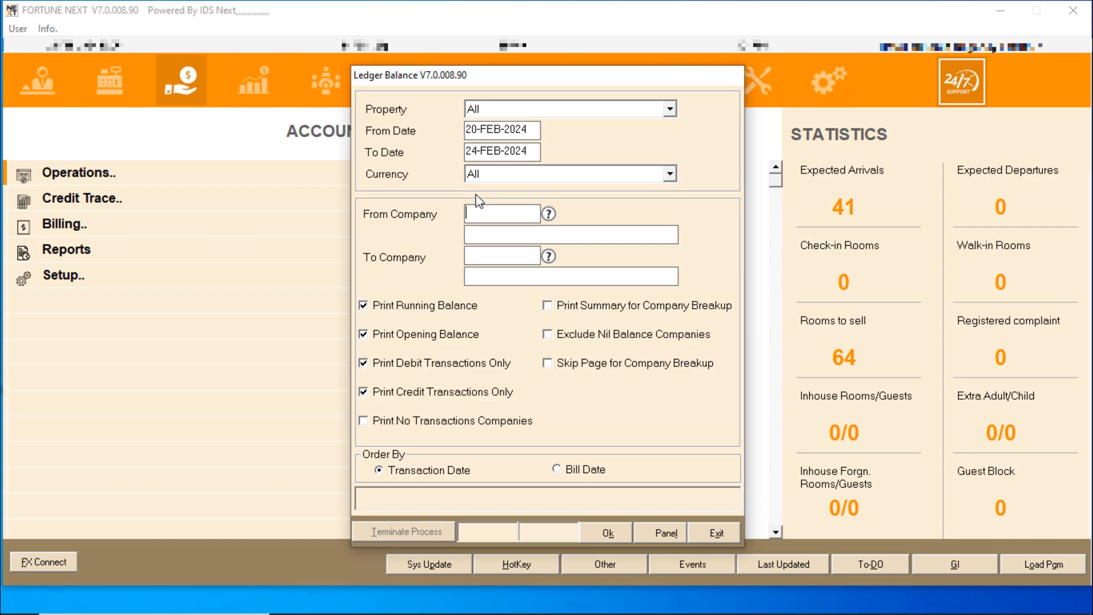
left_click(548, 213)
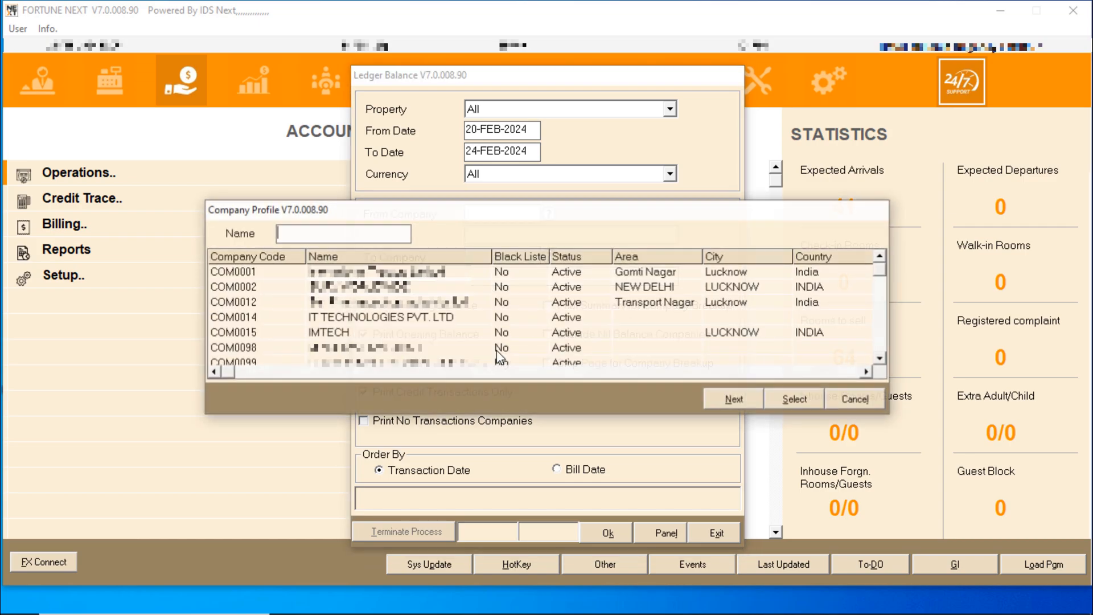
double_click(342, 328)
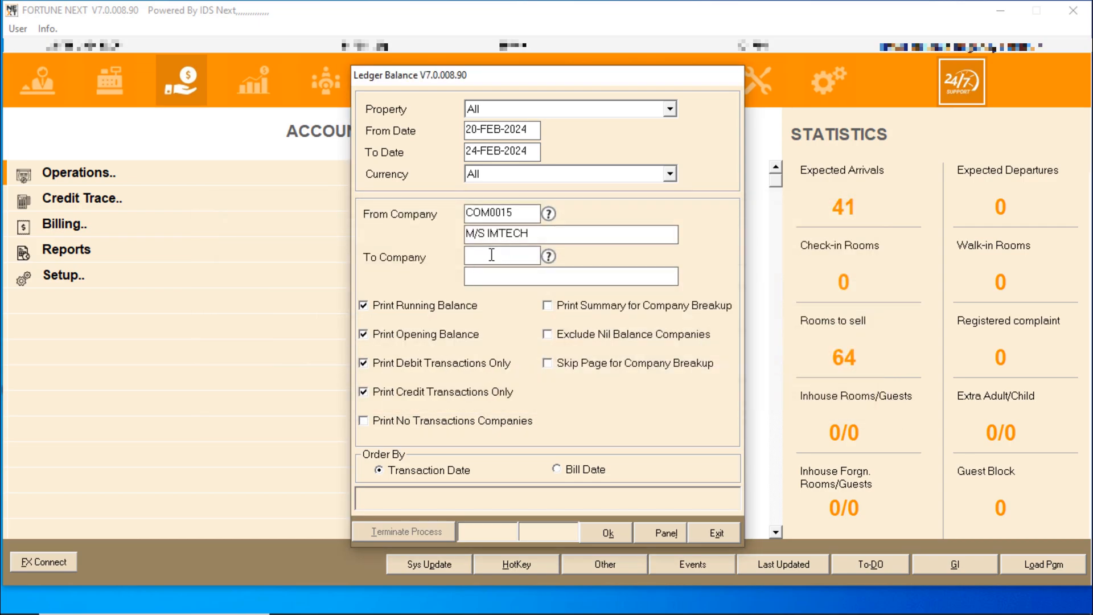
left_click(549, 256)
double_click(484, 322)
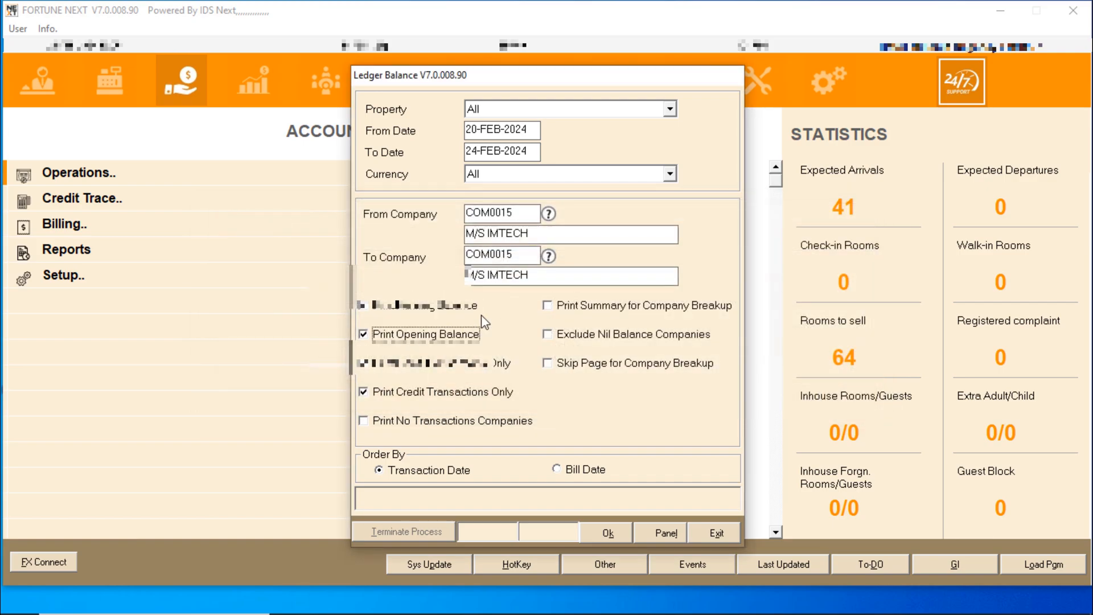
key("Tab")
key("Tab")
key("Tab")
key("Tab")
key("Tab")
key("Tab")
key("Tab")
key("Tab")
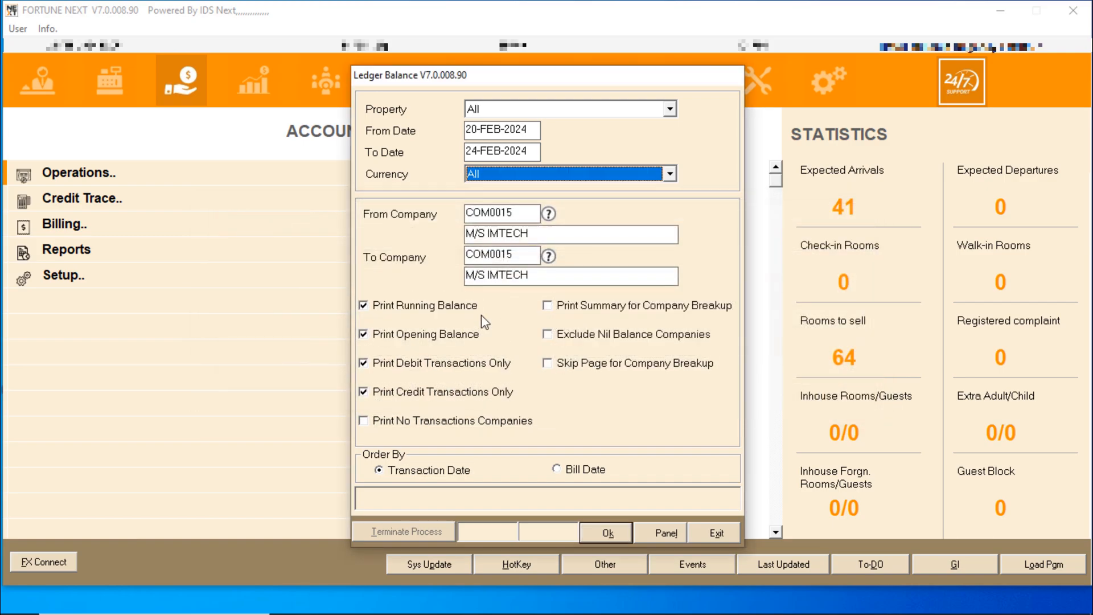
key("Return")
key("Return")
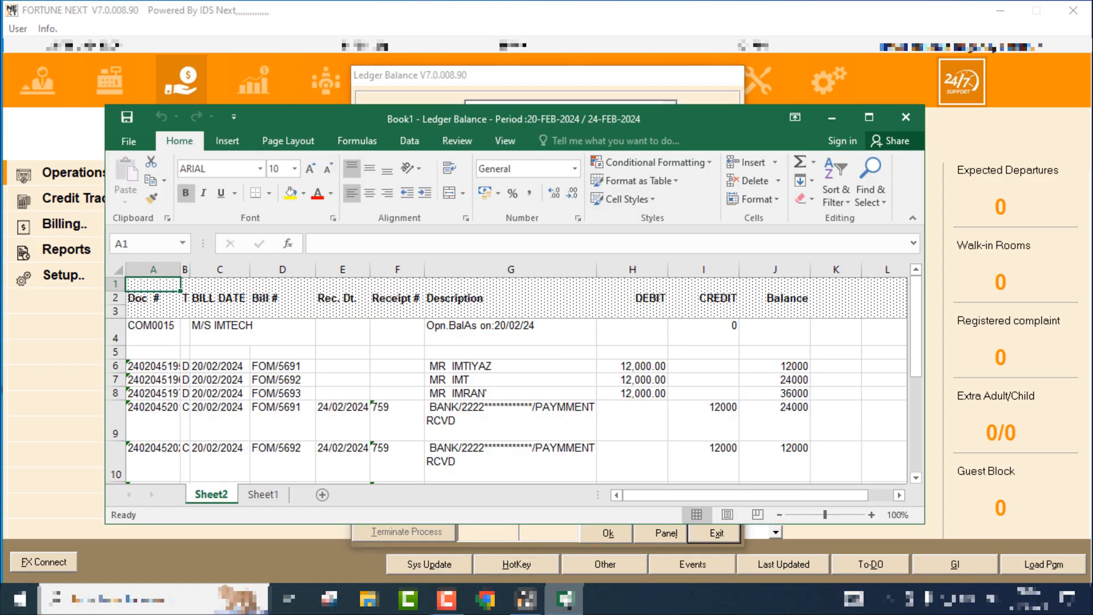
Maximize the Excel report and check the three DEBIT and CREDIT amounts
left_click(869, 116)
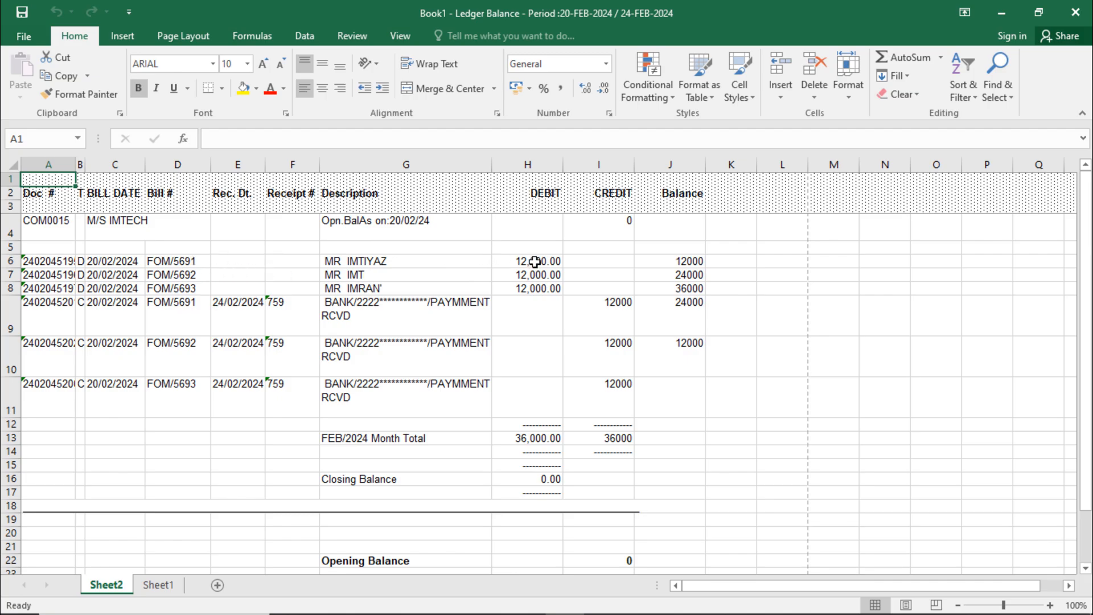
left_click_drag(533, 260, 535, 288)
left_click(528, 165)
left_click(624, 248)
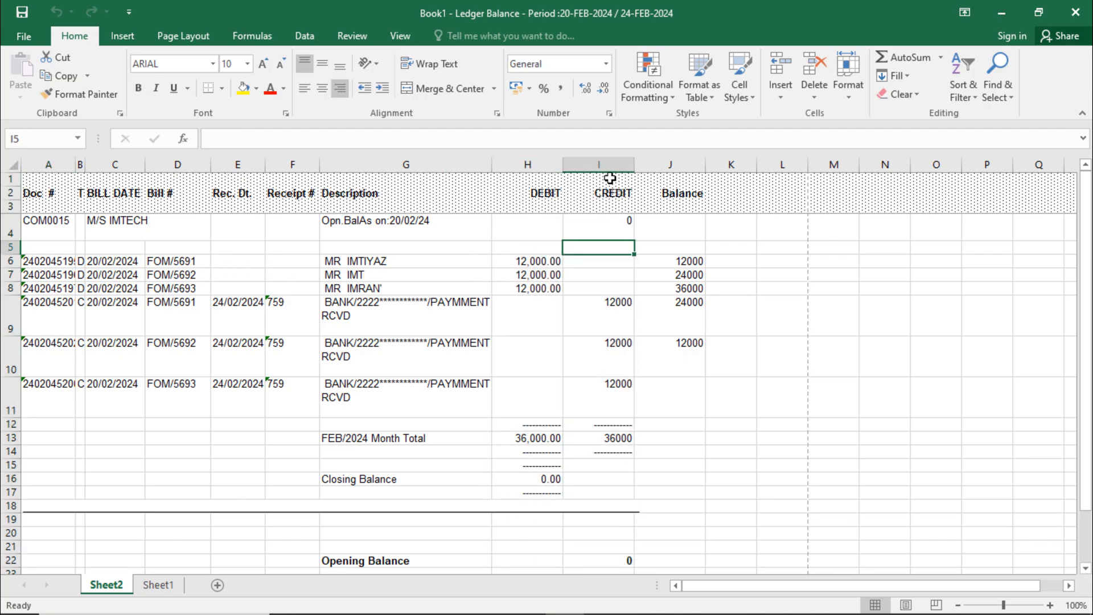
left_click(605, 165)
left_click_drag(607, 303, 619, 391)
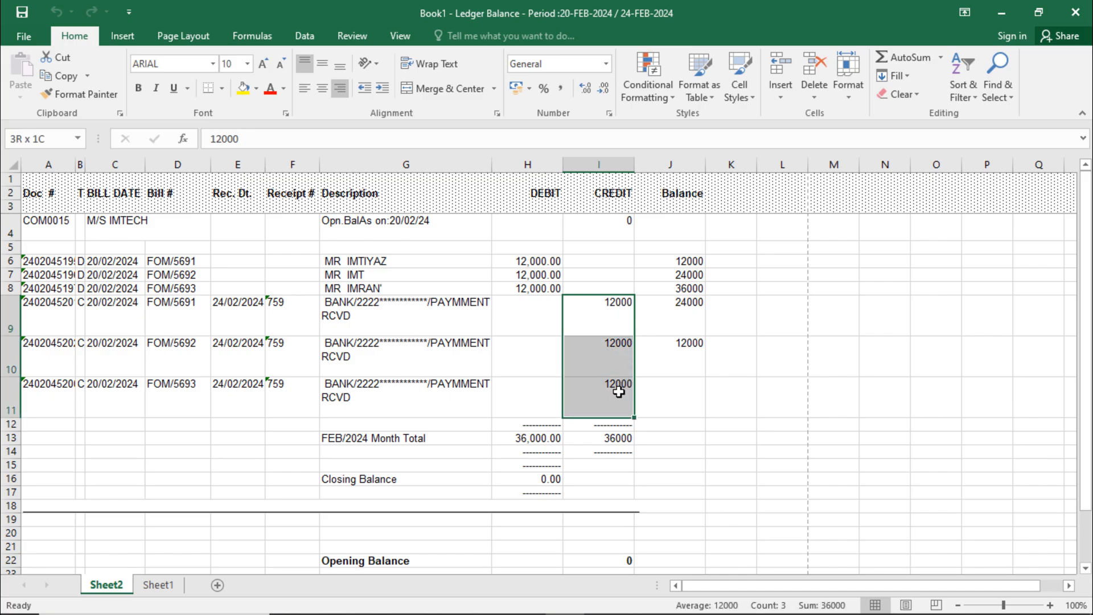
Check the bill dates, bill numbers, receipt dates and receipt numbers in rows 9–11
left_click(377, 318)
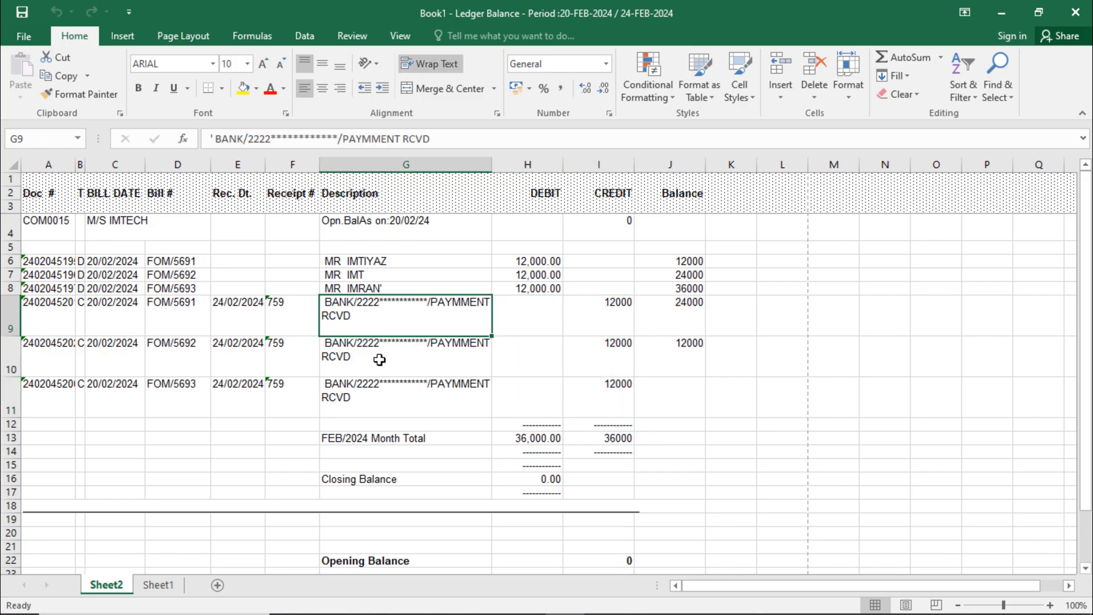
left_click(8, 309)
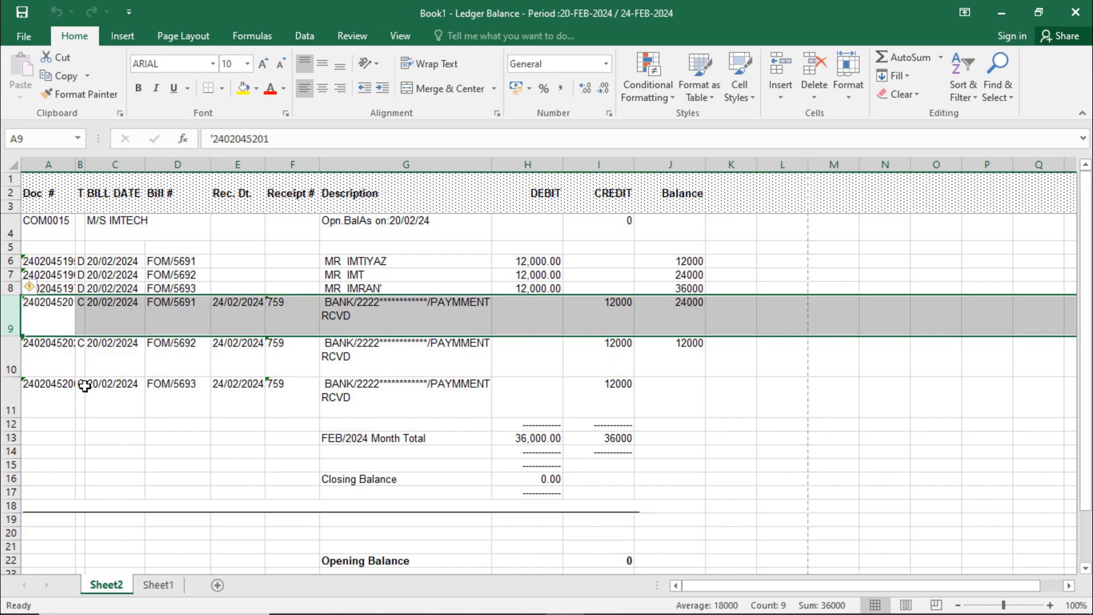
left_click(117, 324)
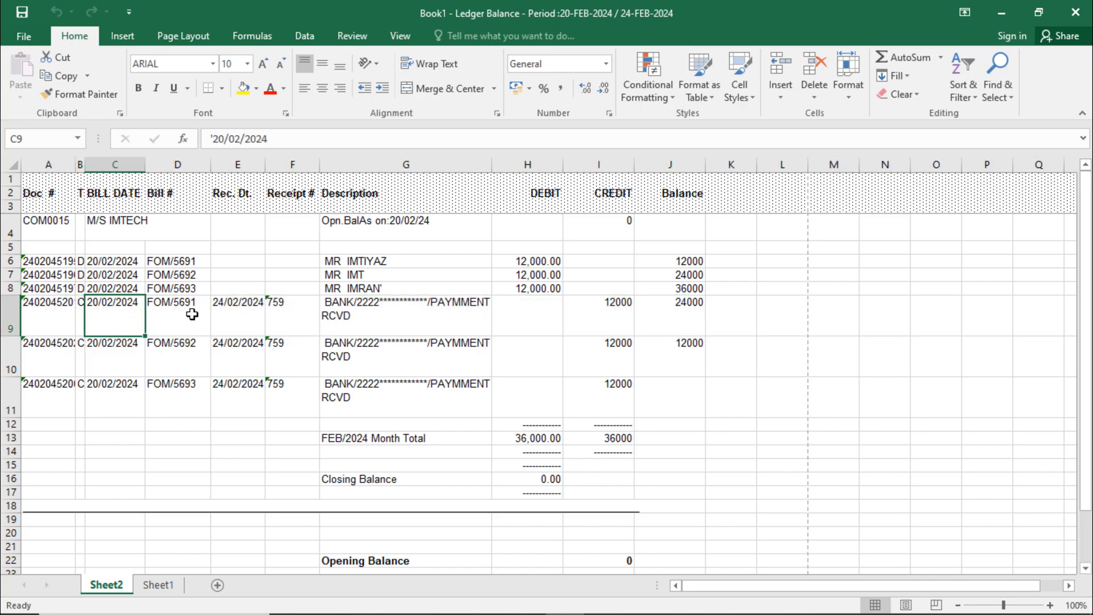
left_click(172, 319)
left_click(273, 307)
left_click(247, 321)
left_click(244, 349)
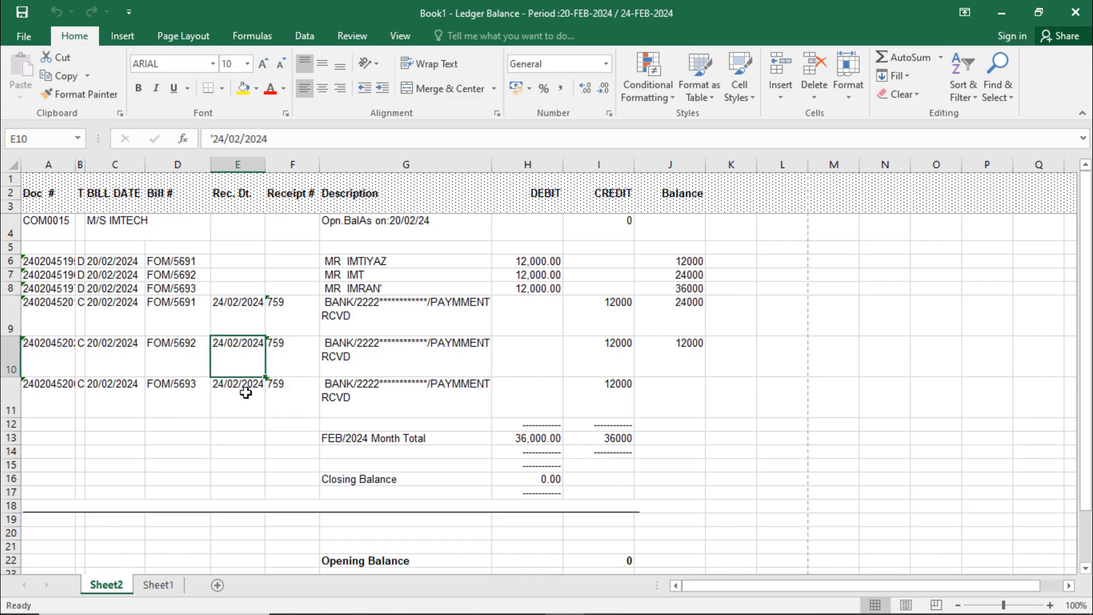
left_click(244, 385)
left_click_drag(298, 305, 288, 383)
Inspect the three receipt descriptions in G9 to G11
left_click(360, 317)
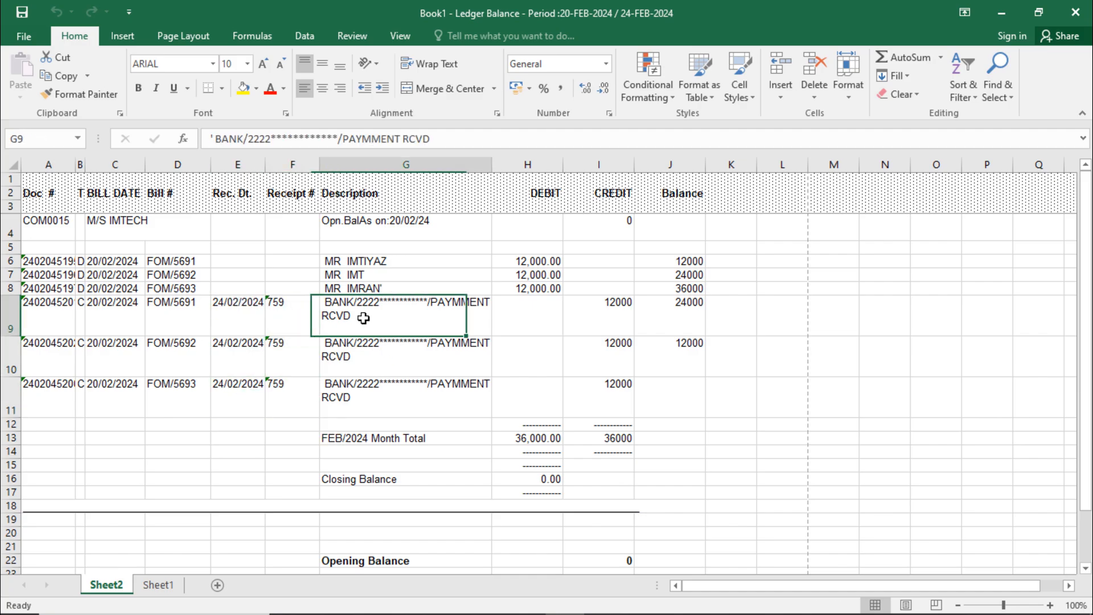
left_click(430, 353)
left_click(416, 315)
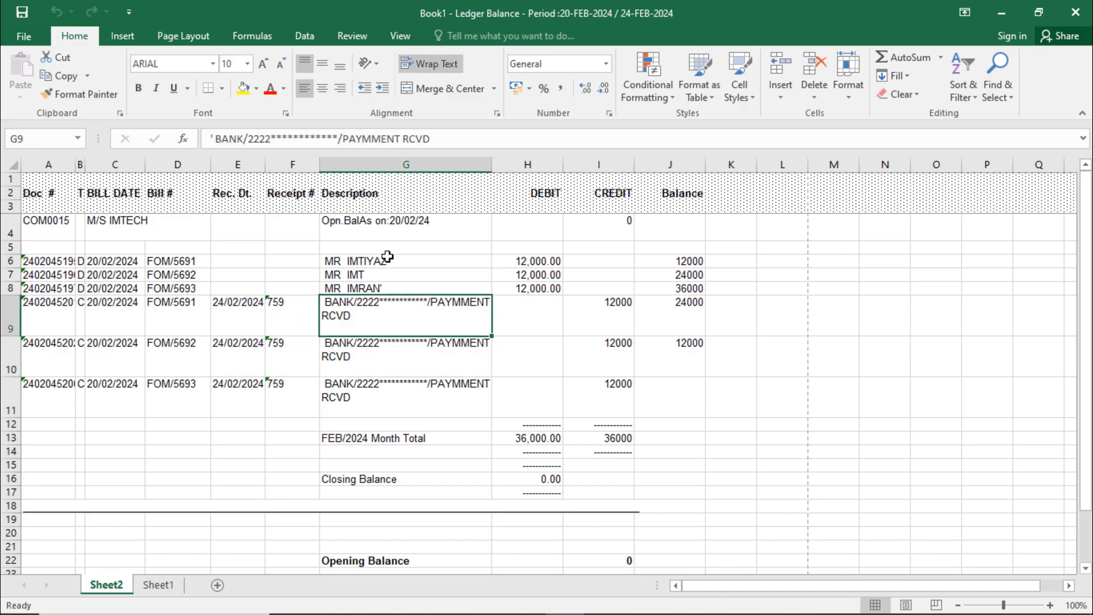
left_click_drag(390, 312, 391, 383)
left_click(391, 383)
left_click(402, 354)
left_click(398, 311)
left_click(391, 408)
Verify the 0.00 Closing Balance row and the three credit amounts
left_click_drag(308, 478, 606, 478)
left_click(708, 478)
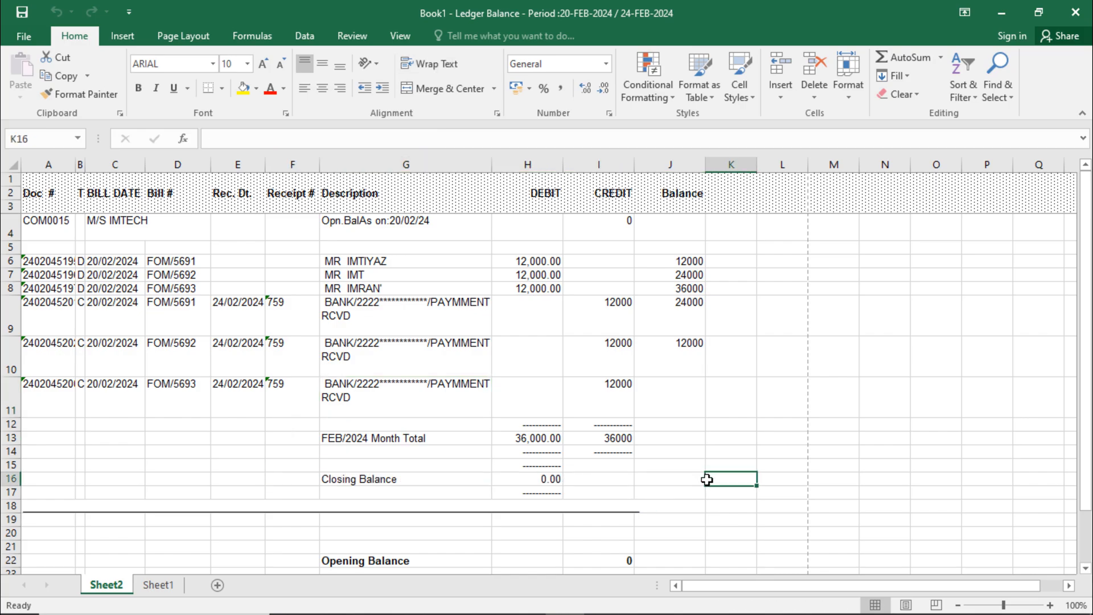
left_click(613, 313)
left_click_drag(615, 317, 623, 411)
left_click(714, 383)
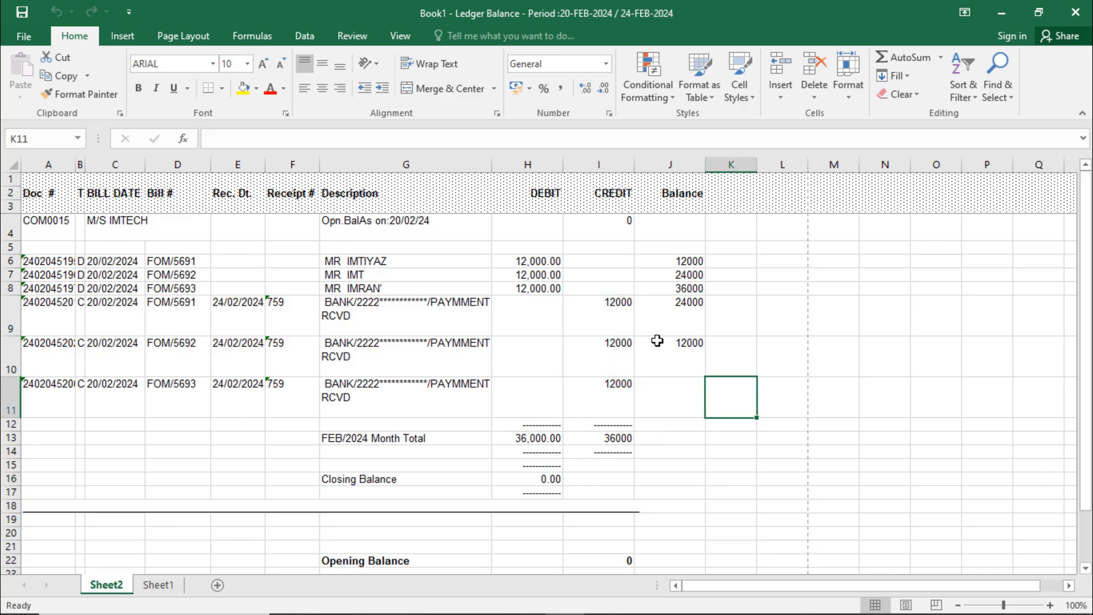
scroll(740, 398, "down", 2)
scroll(744, 427, "up", 2)
Close the Excel report and the Ledger Balance form, returning to Operations
left_click(1076, 17)
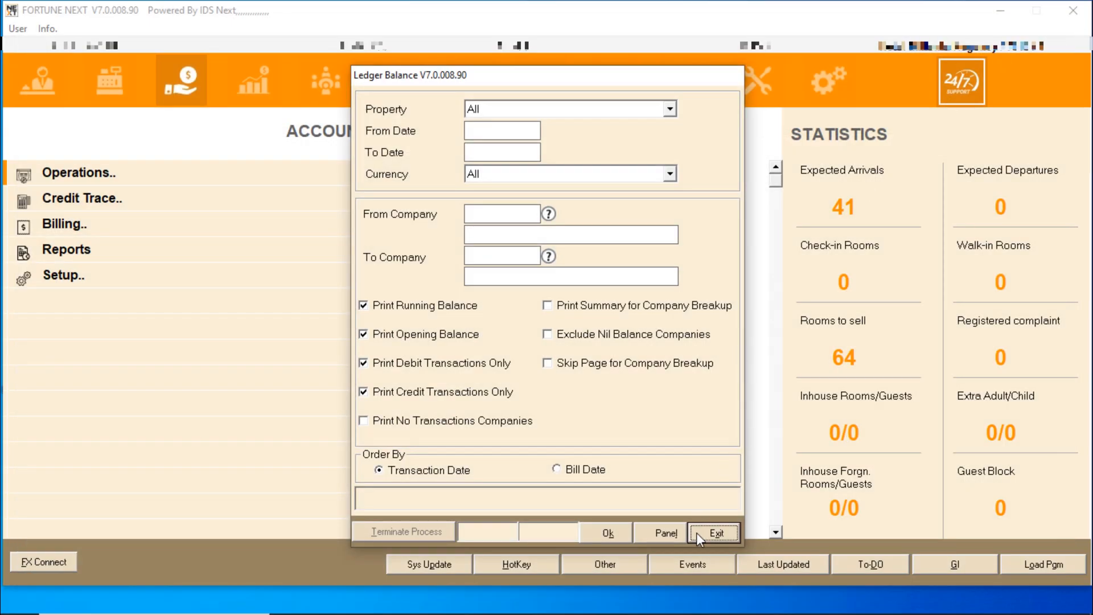
left_click(711, 533)
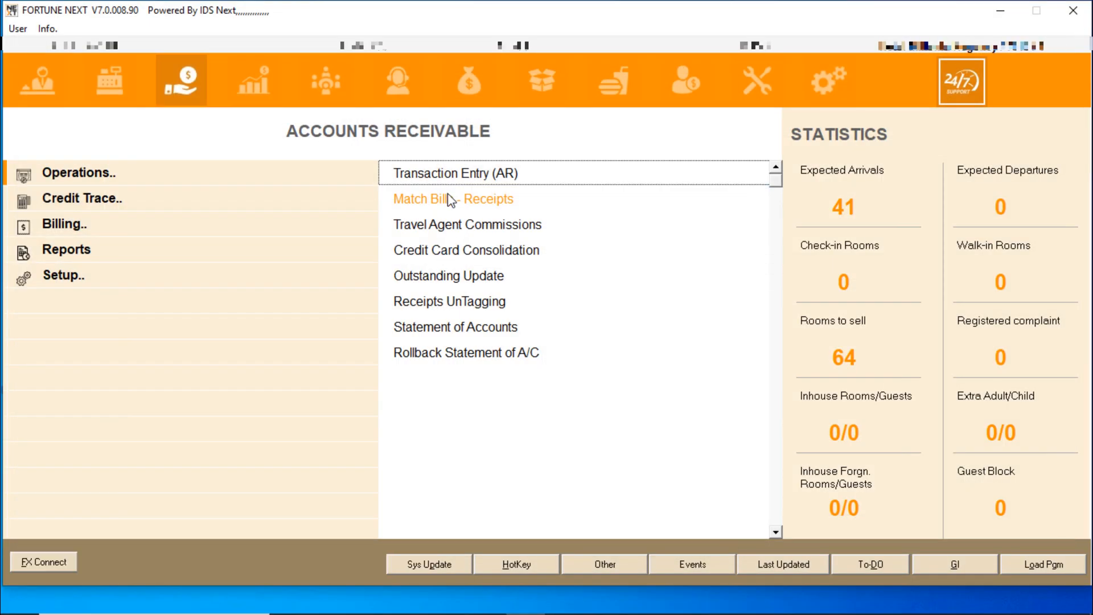
left_click(87, 189)
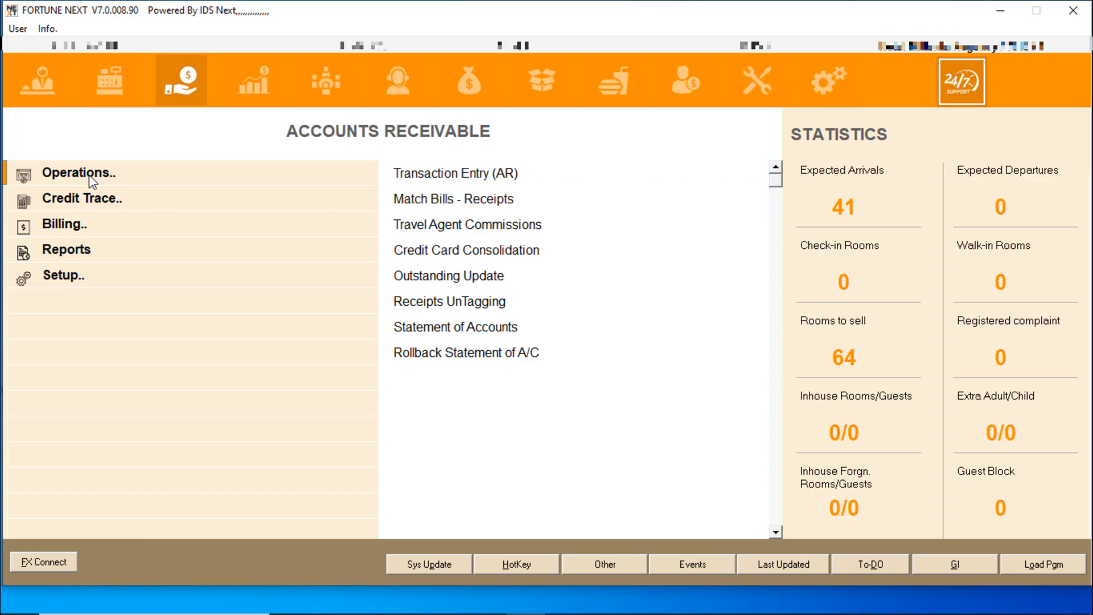